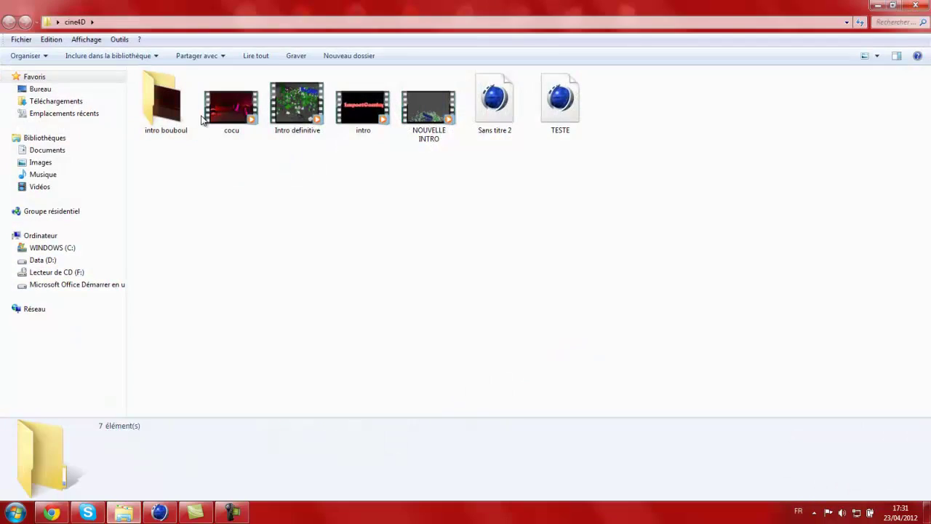
- Play the cocu video clip from the cine4D folder, and close the player and the folder window
double_click(238, 112)
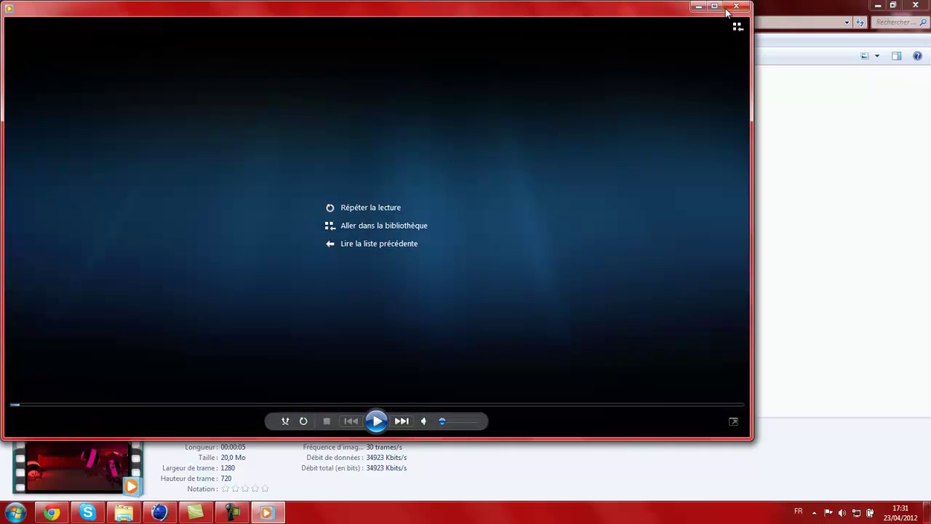
click(736, 7)
drag(418, 8, 479, 5)
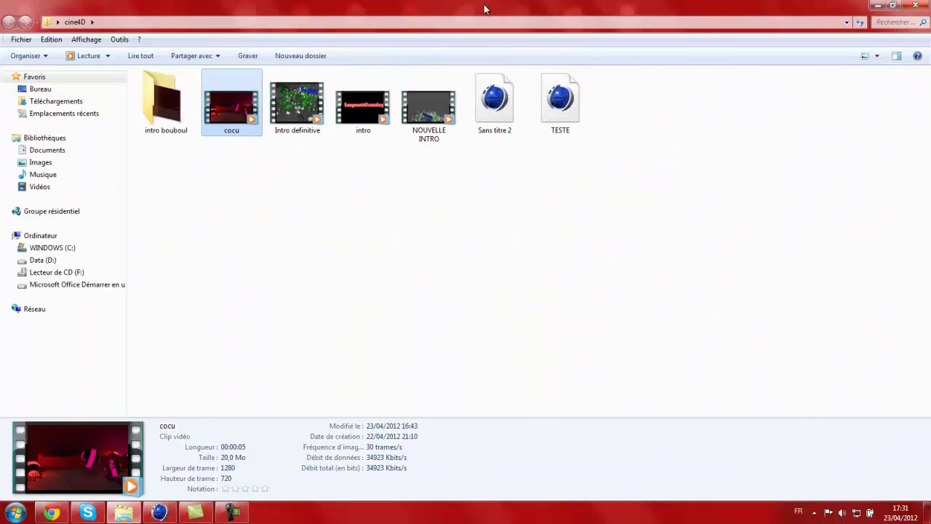
click(915, 5)
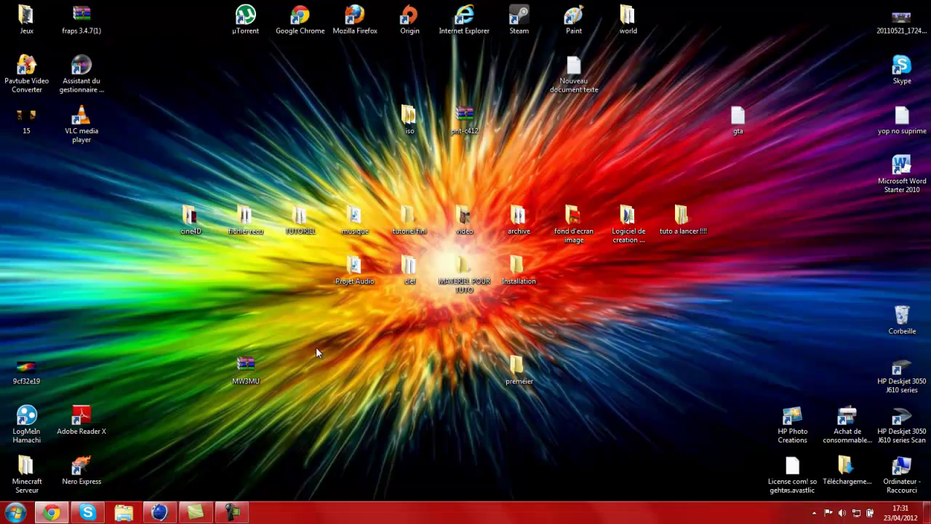
- Switch to CINEMA 4D and create a new empty project
click(171, 511)
click(13, 18)
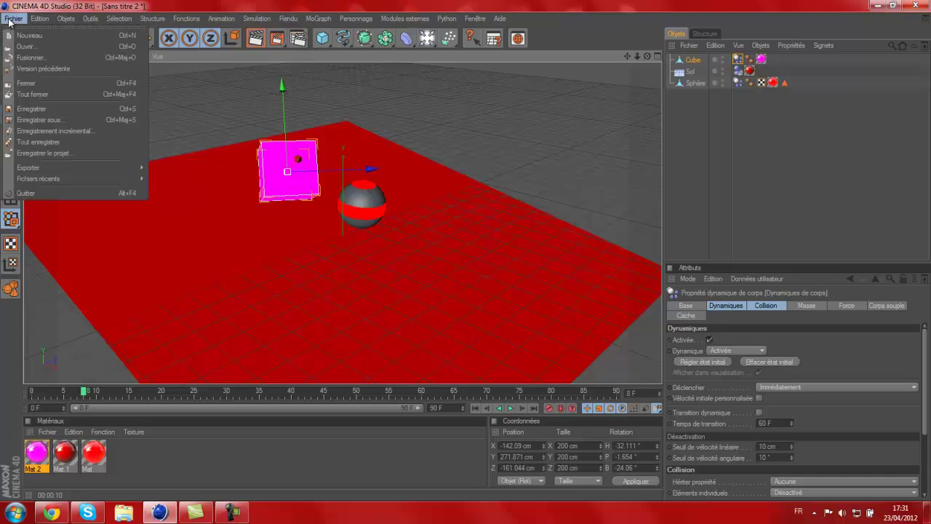
click(45, 35)
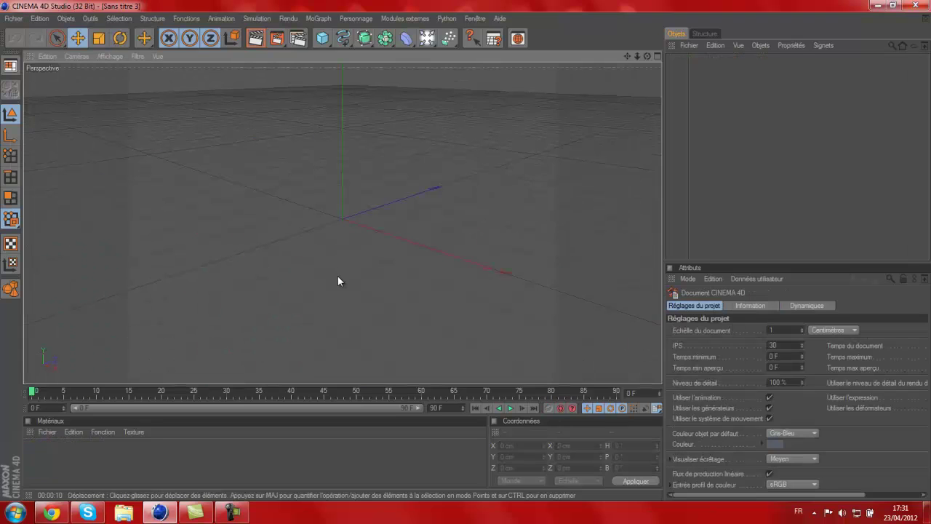
- Add a floor object to the scene and move it to about X 89, Y -17, Z -21 cm
click(428, 38)
click(542, 133)
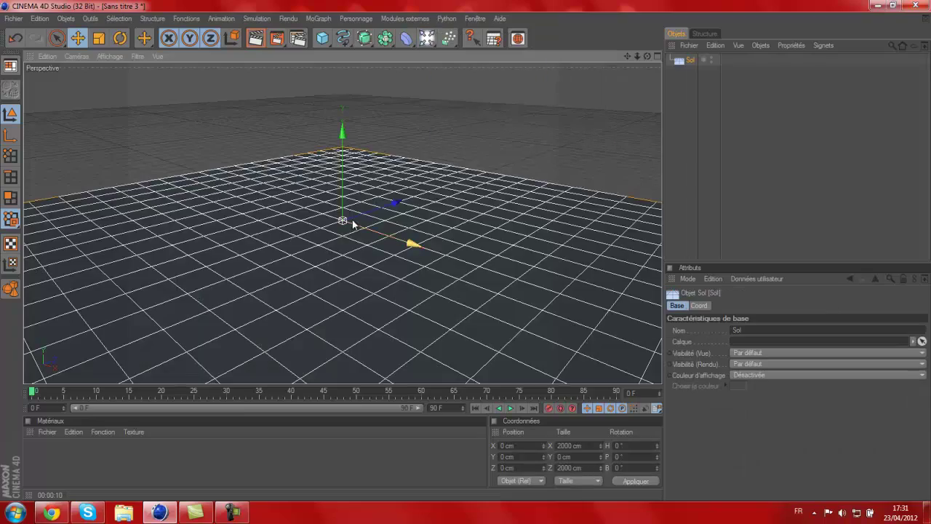
drag(354, 224, 349, 191)
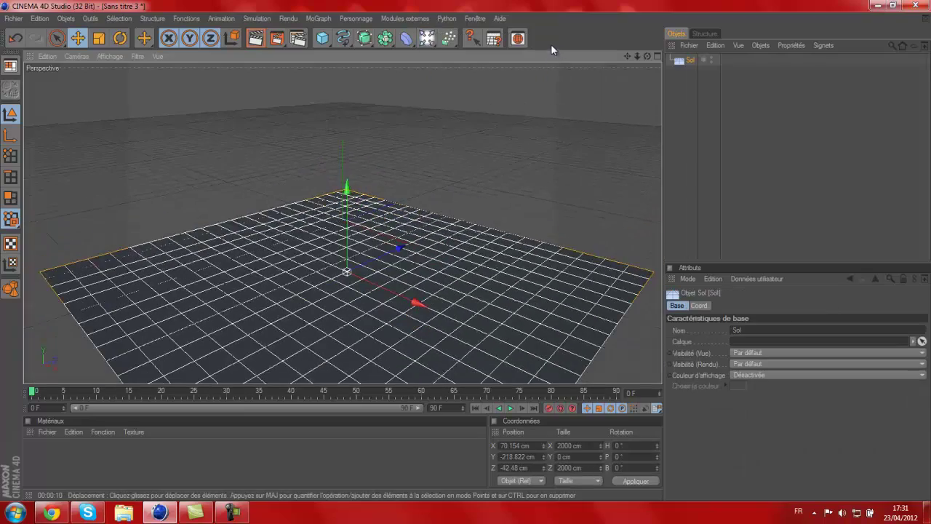
drag(647, 56, 350, 227)
- Add a second floor, rotate it upright to about 95° pitch and shift it into line with the first floor as a back wall
drag(435, 37, 535, 130)
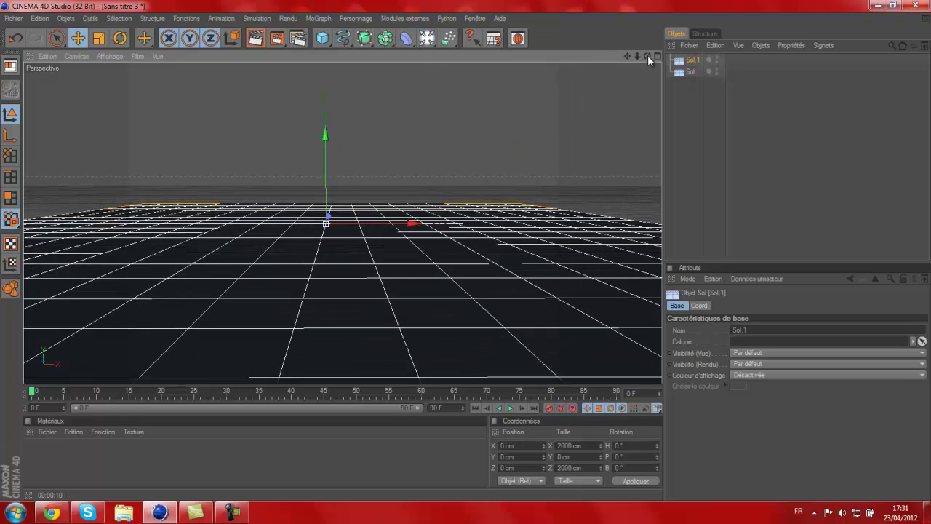
drag(647, 55, 451, 262)
click(130, 38)
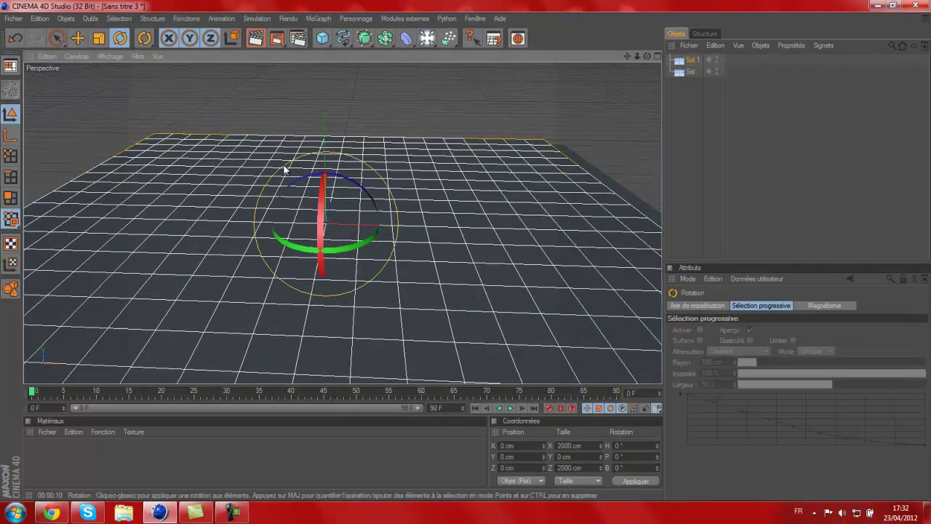
drag(323, 211, 310, 242)
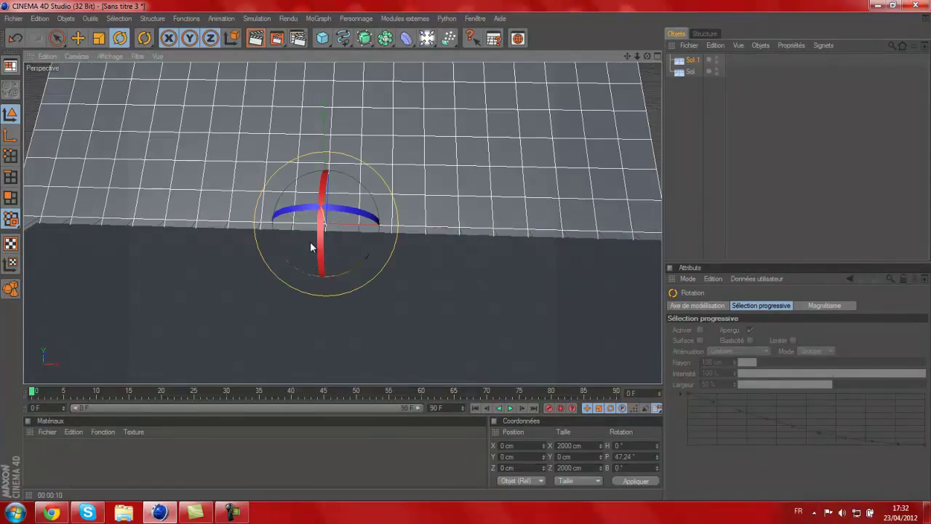
drag(323, 196, 322, 245)
scroll(441, 234, down, 5)
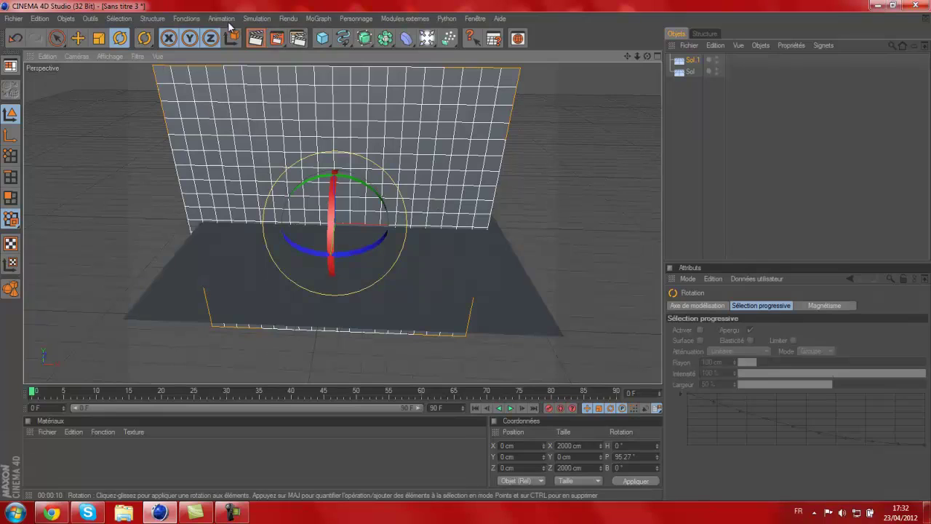
key(e)
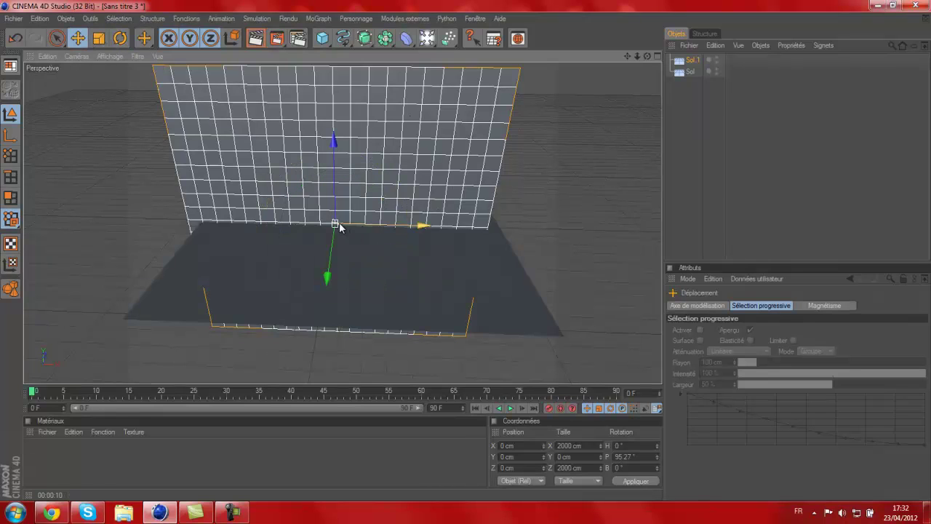
drag(340, 227, 465, 250)
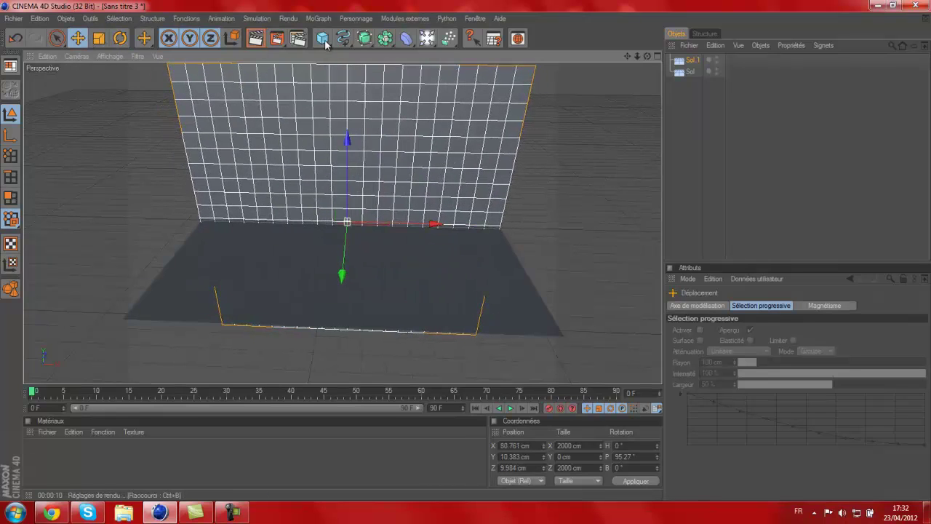
click(331, 45)
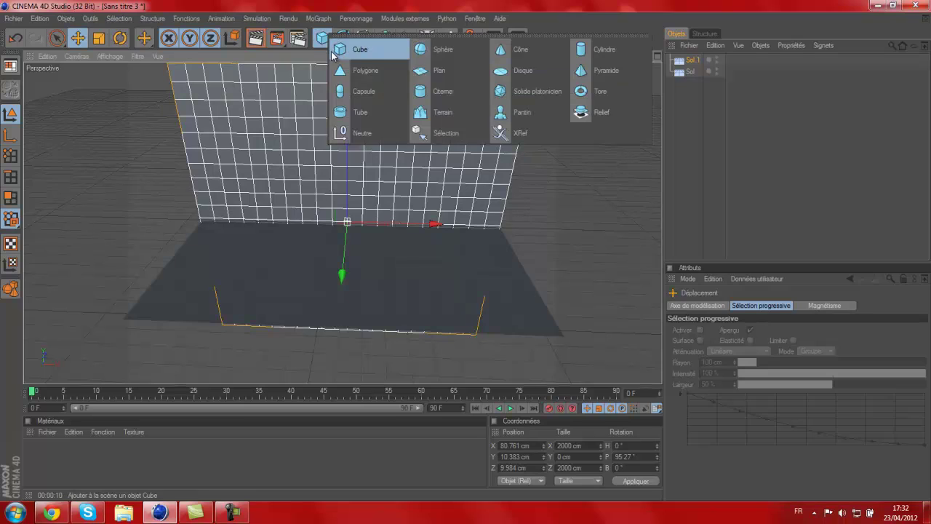
click(447, 40)
click(406, 39)
click(428, 34)
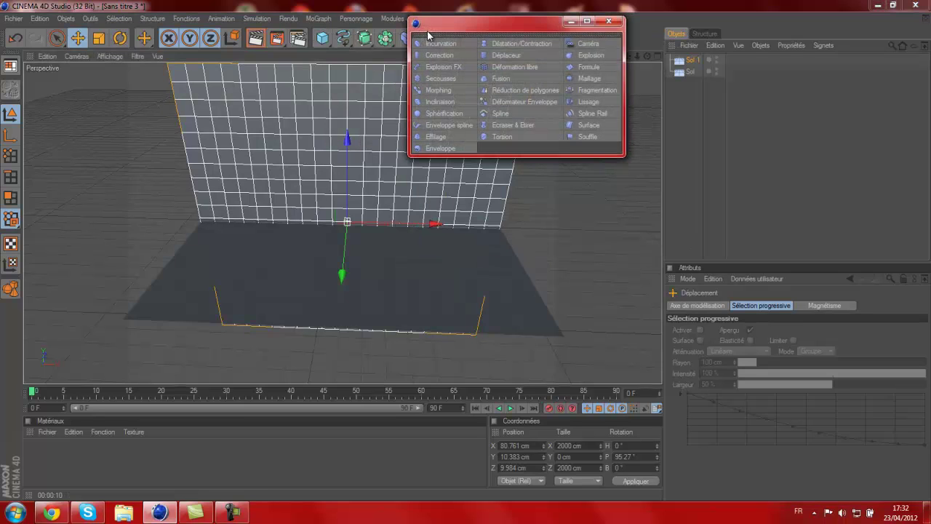
click(611, 20)
- Add a third floor, move it to about X 1785, Y -170, Z 21 cm, and tilt it to about -37° bank
click(428, 40)
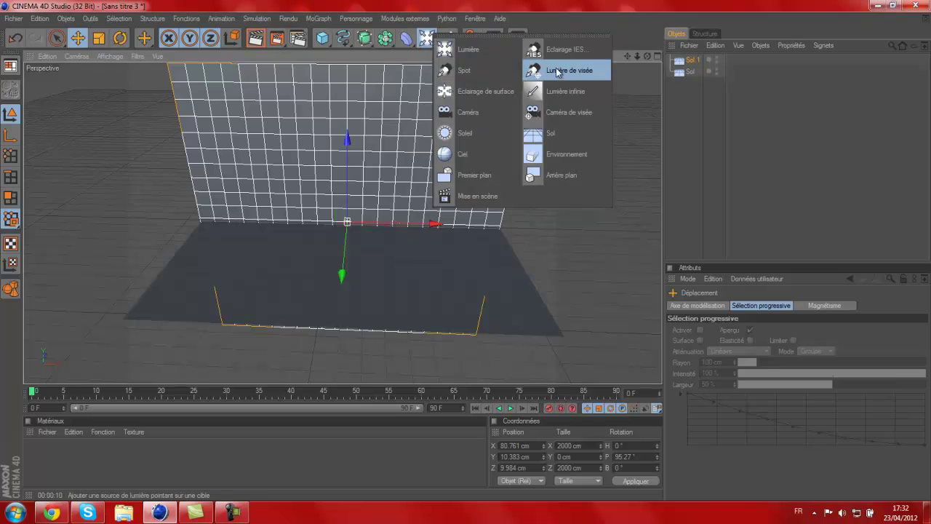
click(553, 130)
drag(335, 231, 473, 273)
click(121, 40)
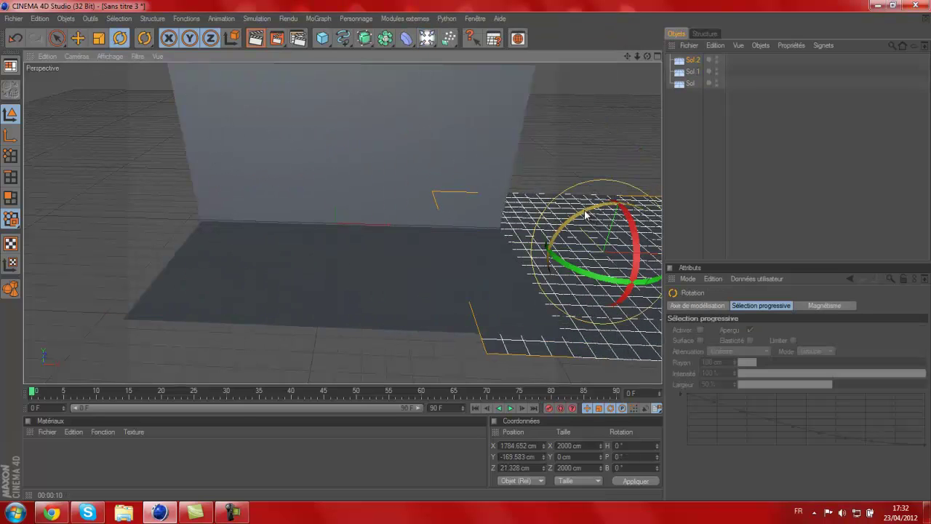
drag(602, 209, 566, 228)
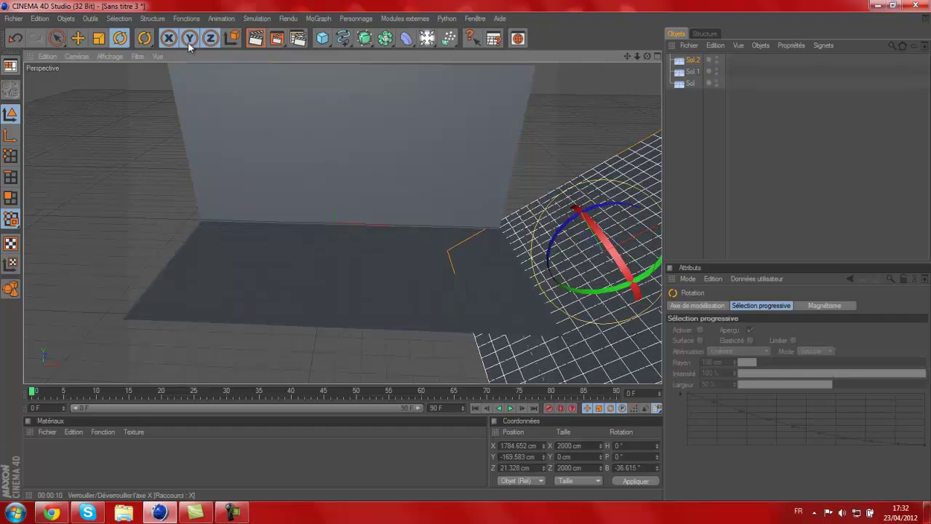
scroll(383, 235, up, 1)
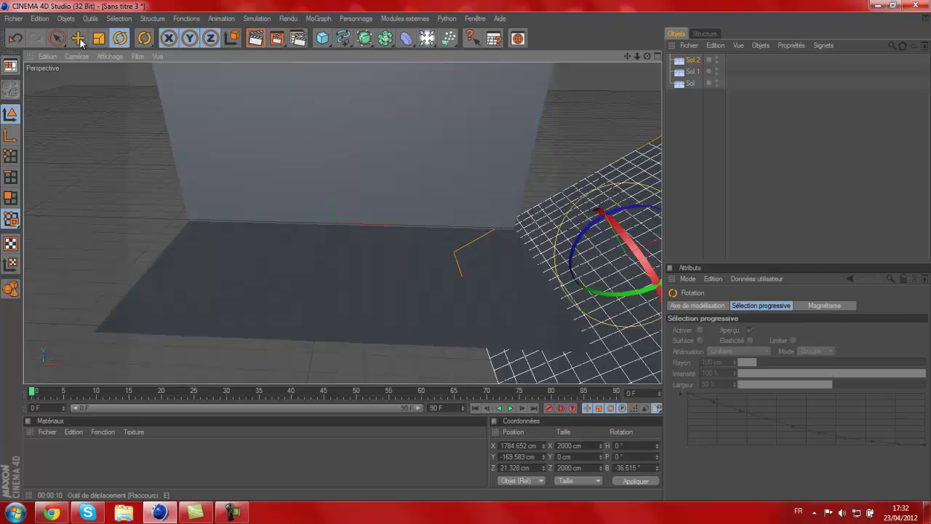
click(78, 38)
- Assign a collision body dynamics tag to each of the three floors, Sol.2, Sol.1 and Sol
right_click(699, 60)
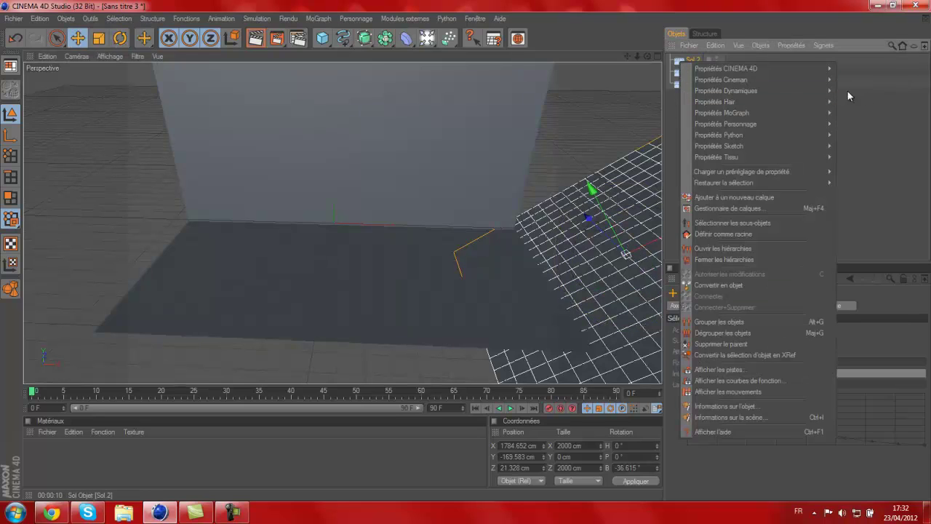
click(848, 91)
right_click(698, 64)
click(687, 75)
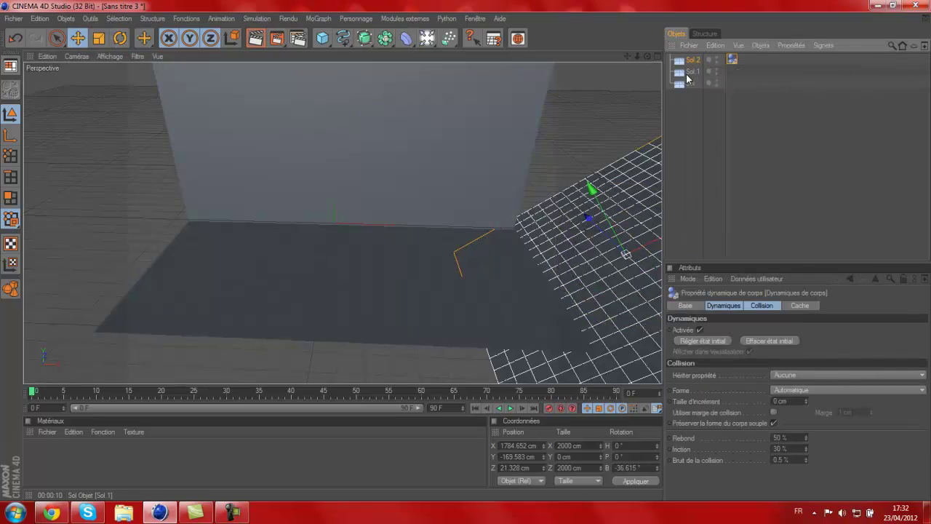
right_click(688, 76)
mouse_move(837, 99)
click(880, 97)
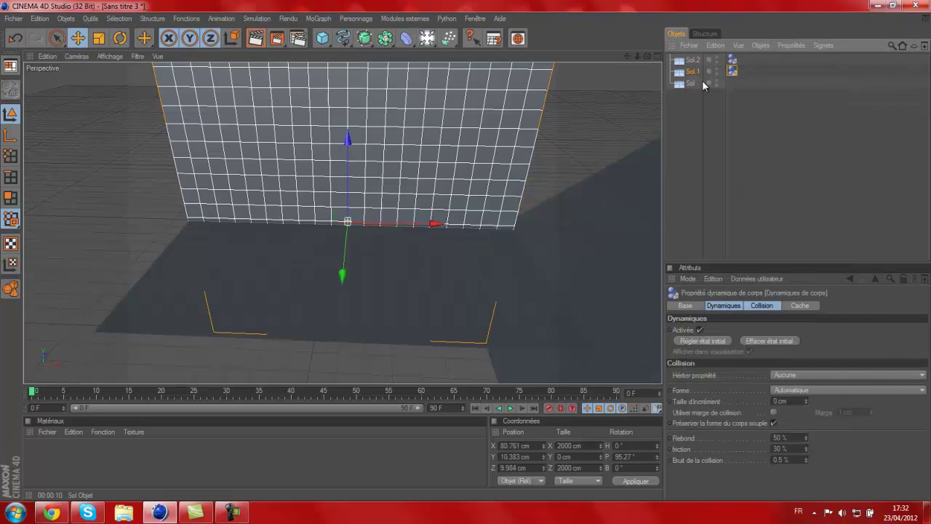
right_click(703, 81)
mouse_move(785, 113)
click(863, 111)
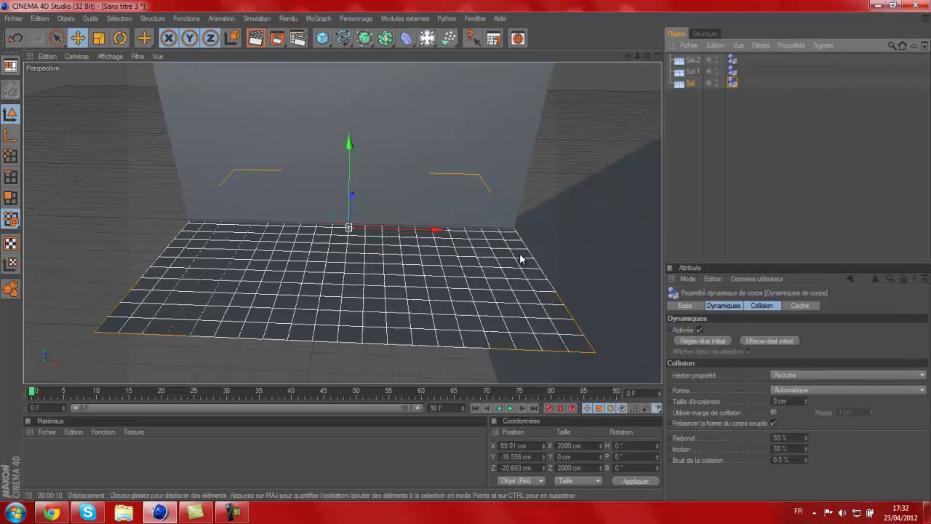
- Play the animation briefly to check the three floors with their collision tags
click(509, 410)
scroll(453, 253, down, 3)
scroll(531, 271, up, 2)
scroll(466, 241, down, 3)
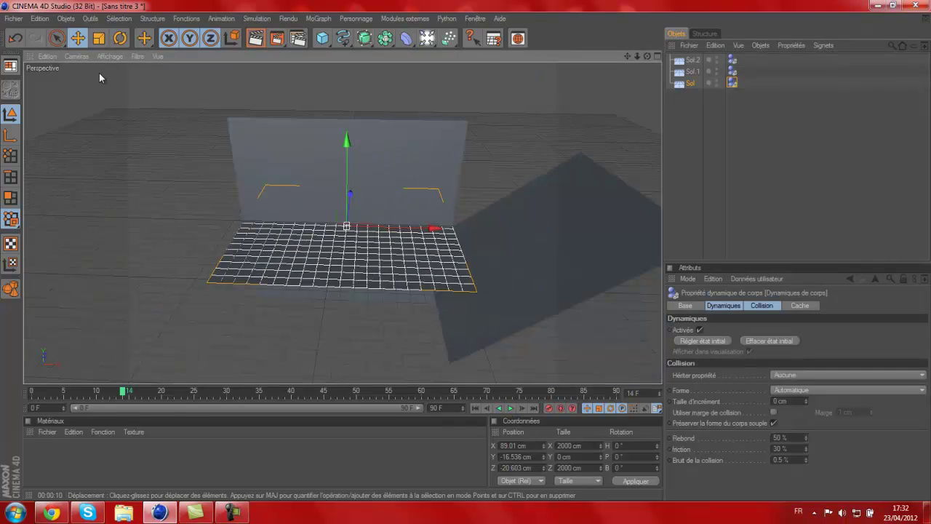
- Move the tilted floor Sol.2 against the horizontal floor as a ramp, at about X 1252, Y 106, Z 119 cm
click(78, 38)
drag(588, 268, 446, 252)
click(537, 252)
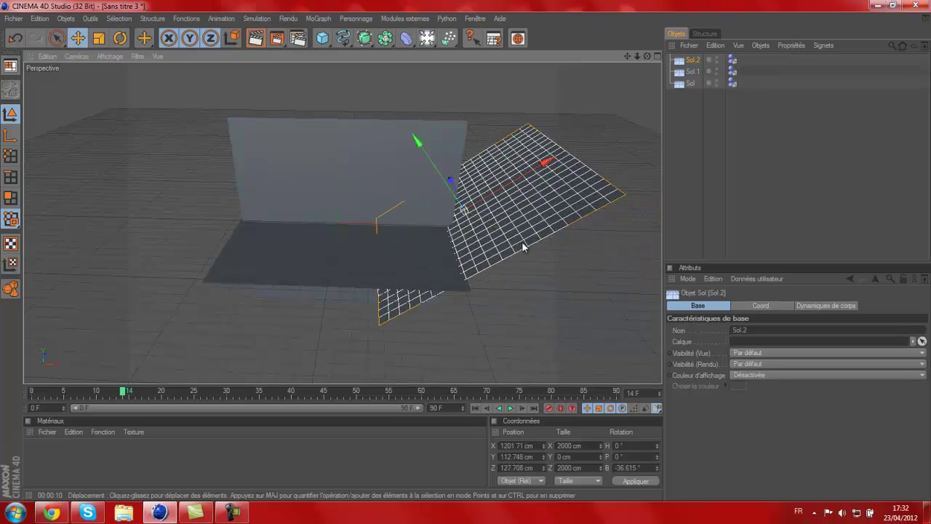
drag(465, 209, 477, 244)
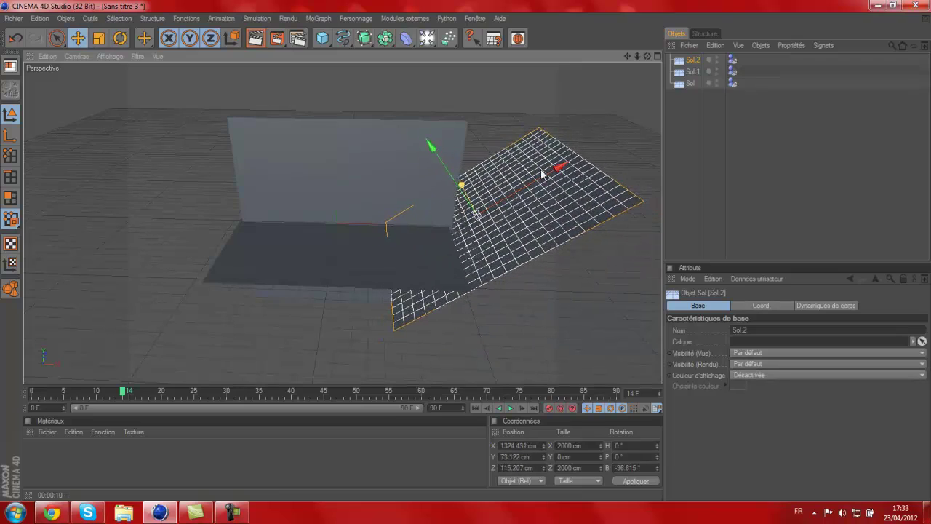
drag(628, 59, 614, 3)
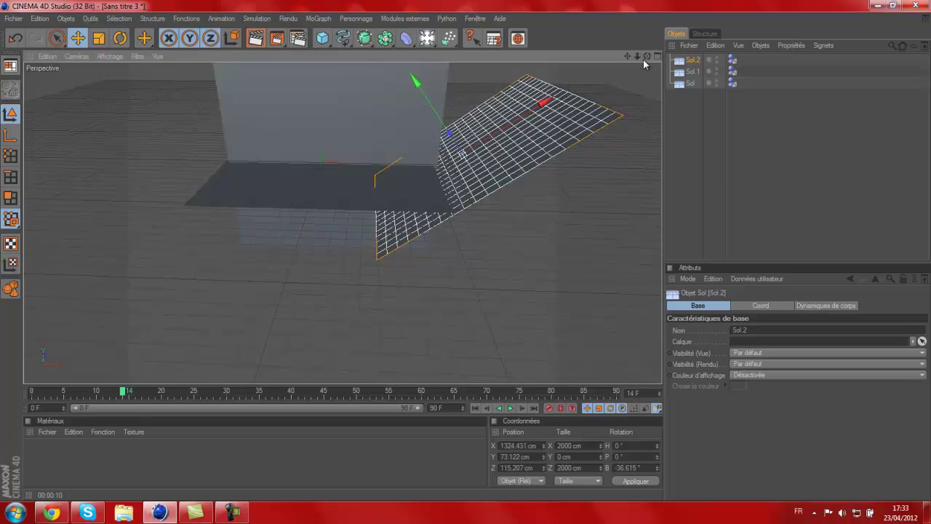
drag(647, 56, 466, 250)
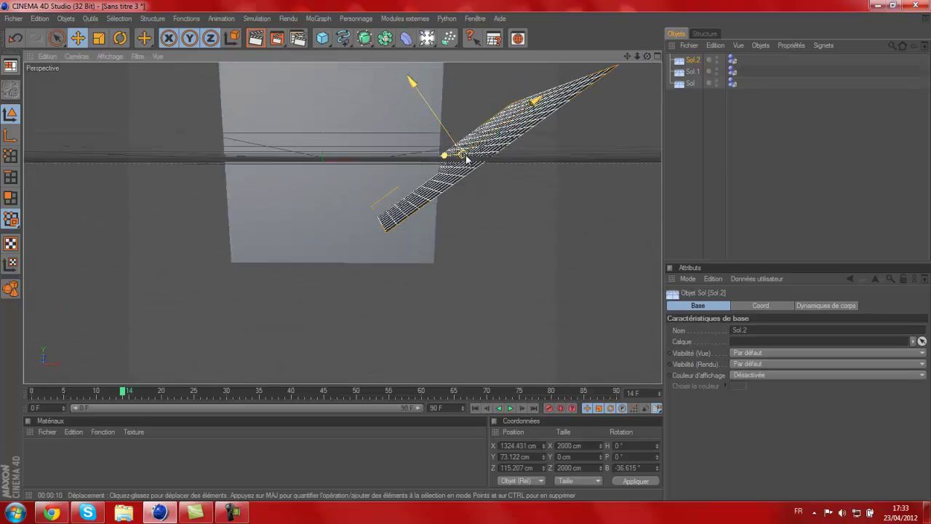
drag(467, 158, 466, 249)
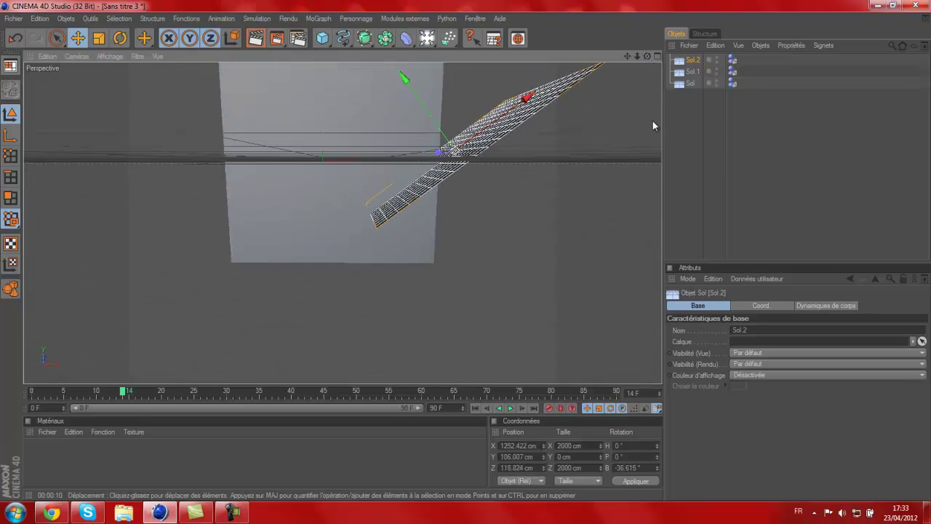
drag(648, 56, 465, 250)
drag(628, 56, 466, 251)
scroll(620, 77, up, 4)
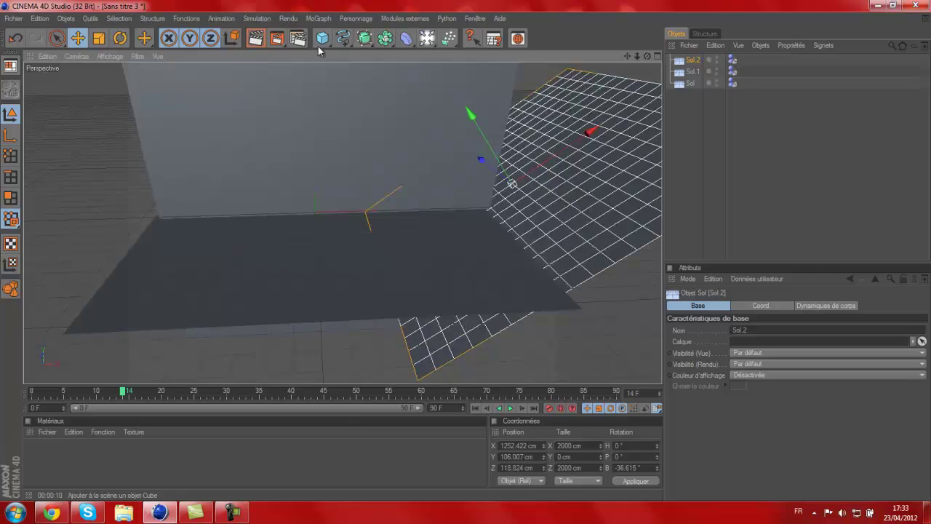
- Add a sphere and move it above the tilted ramp, to about X 1584, Y 660, Z -96 cm
drag(318, 46, 441, 50)
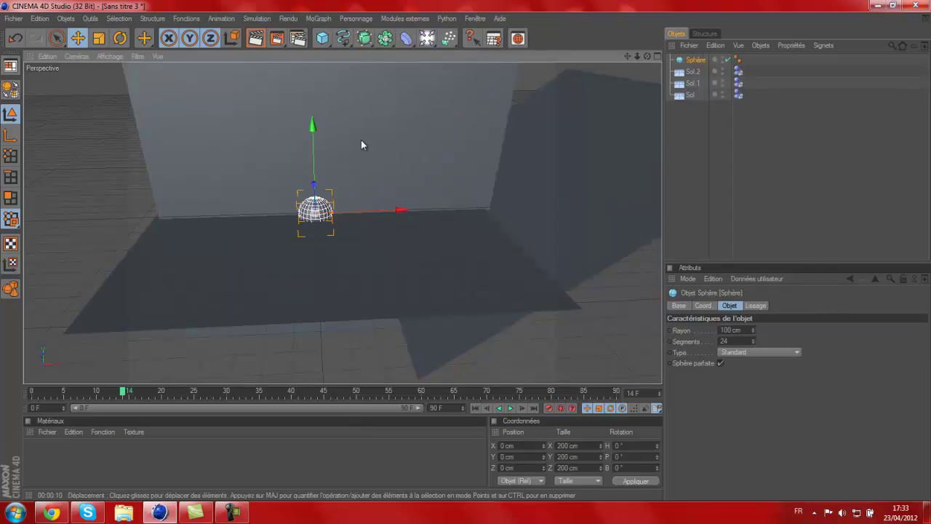
drag(451, 225, 481, 243)
drag(648, 58, 429, 190)
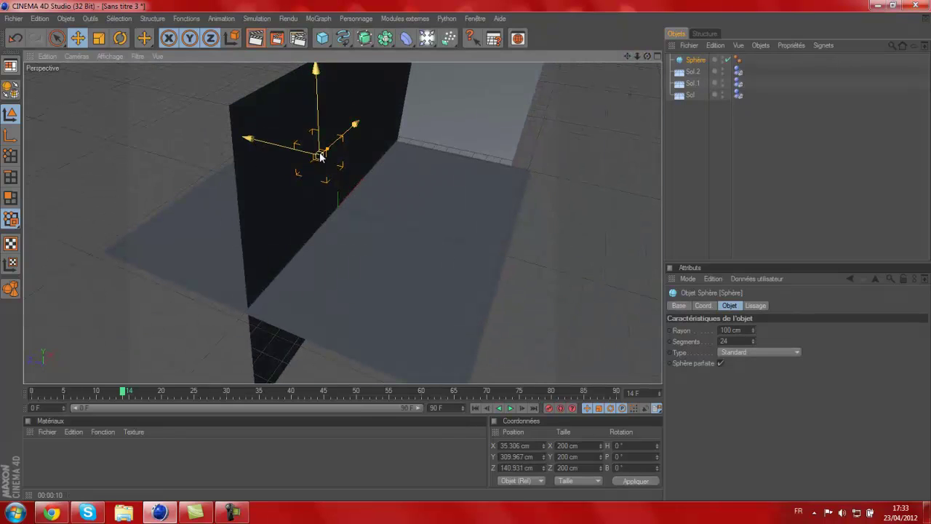
drag(321, 155, 425, 101)
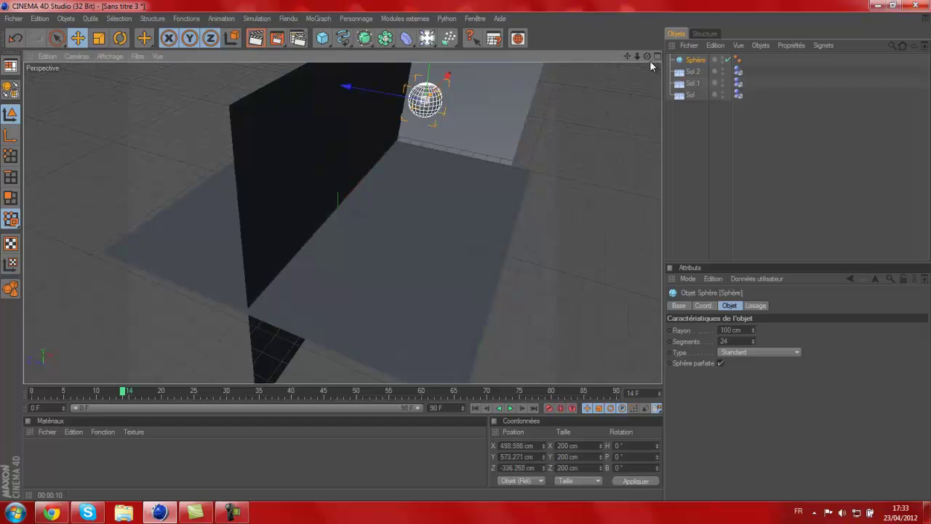
drag(644, 56, 558, 60)
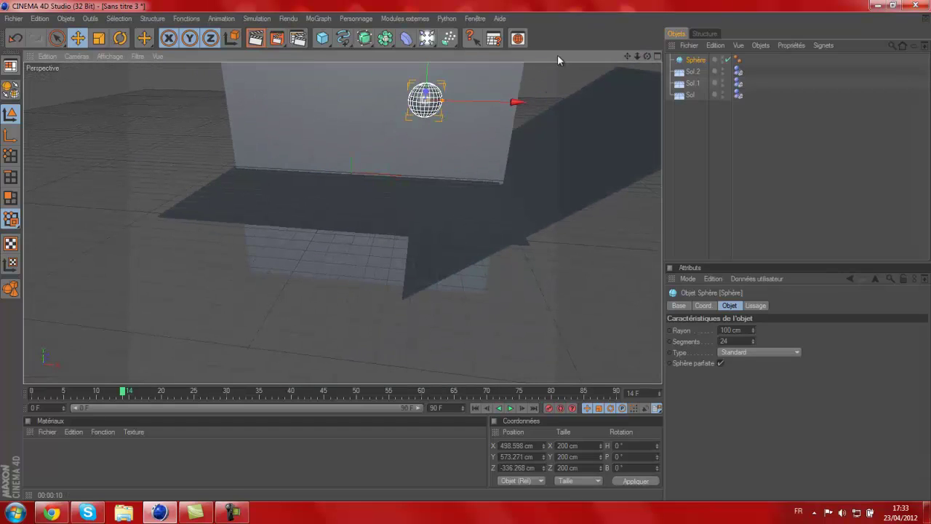
drag(426, 101, 611, 84)
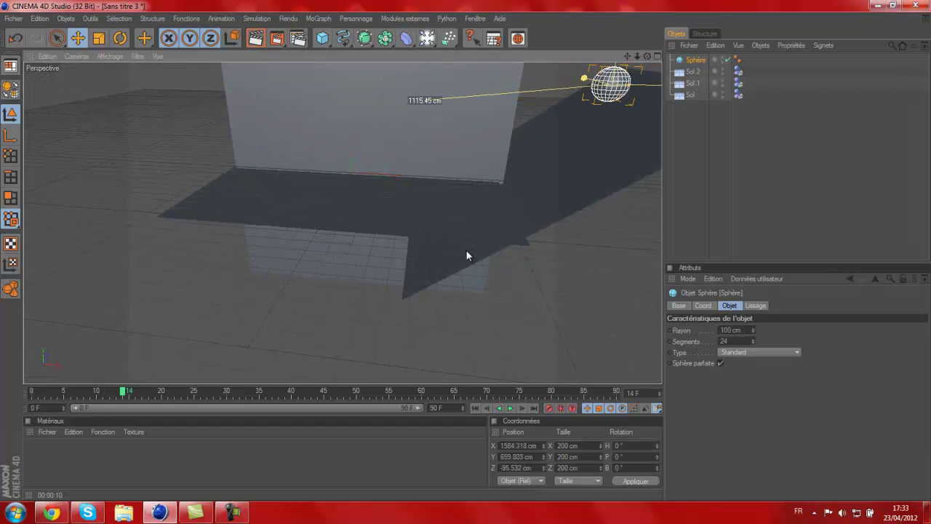
- Move the sphere over the tilted ramp, to about X 1568, Y 617, Z -472 cm
drag(467, 254, 466, 254)
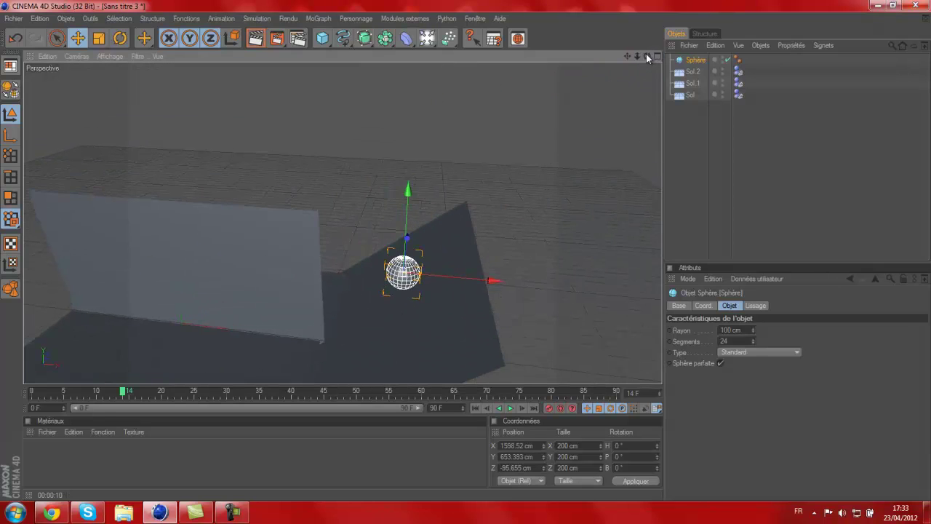
drag(647, 56, 467, 254)
drag(389, 272, 432, 266)
drag(647, 56, 466, 255)
scroll(357, 317, up, 5)
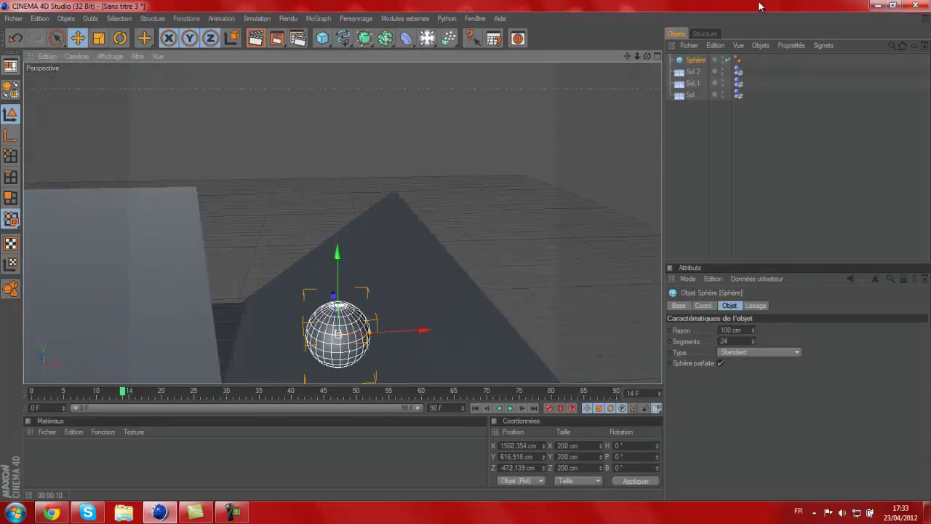
- Convert the sphere to an editable polygon object and switch to polygon editing mode
drag(628, 56, 503, 223)
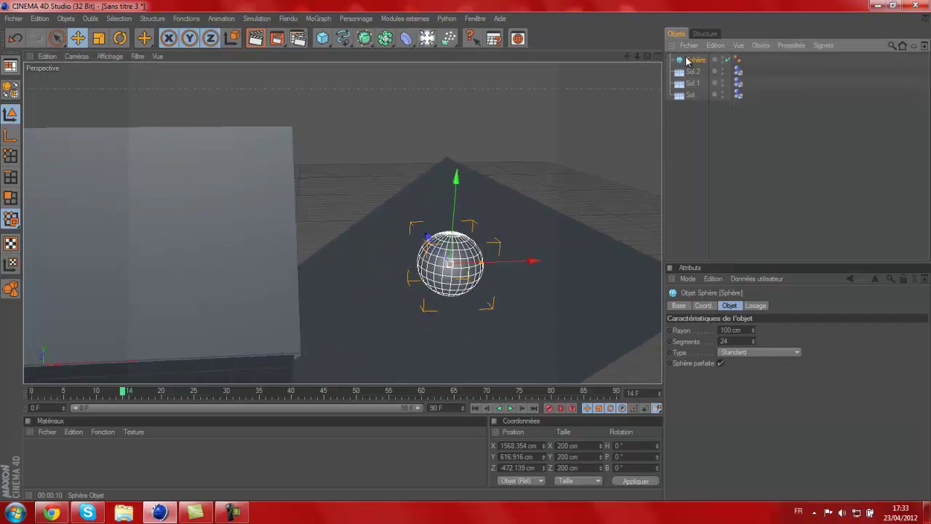
key(c)
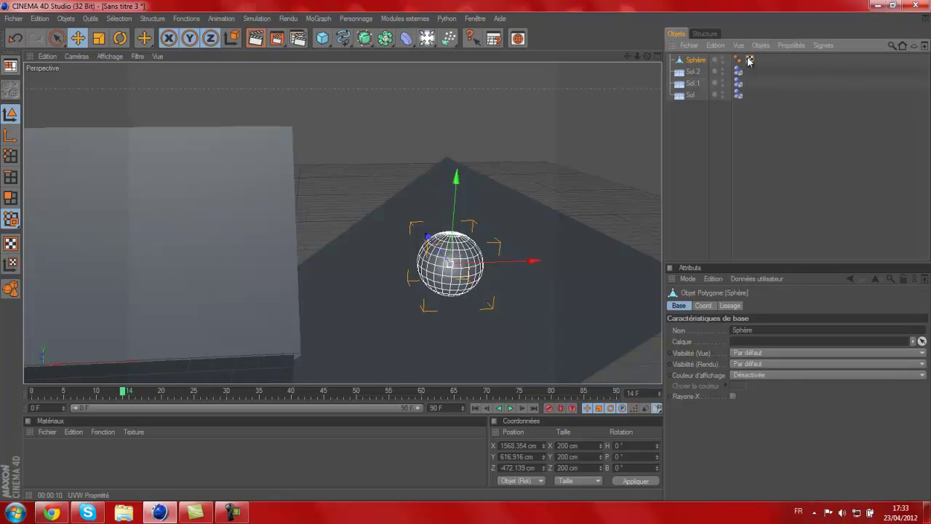
alt+right_drag(479, 201, 551, 176)
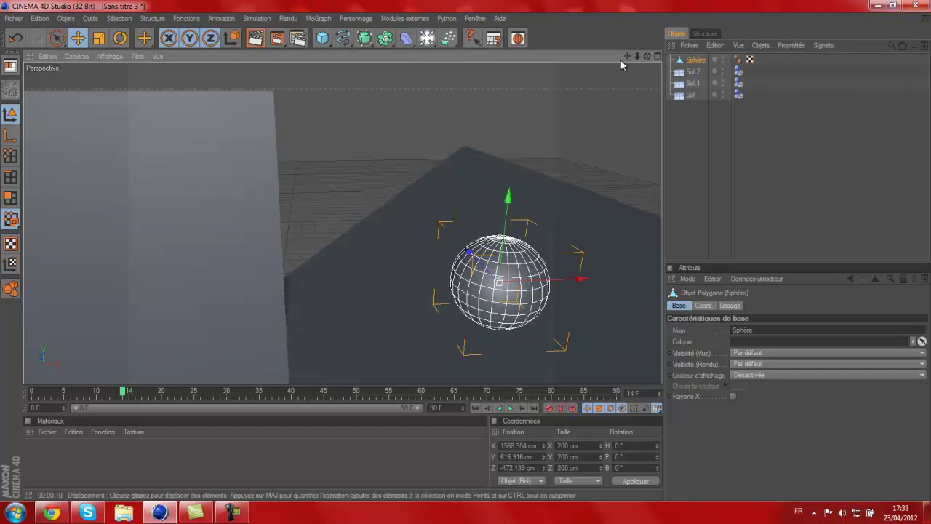
drag(627, 57, 445, 68)
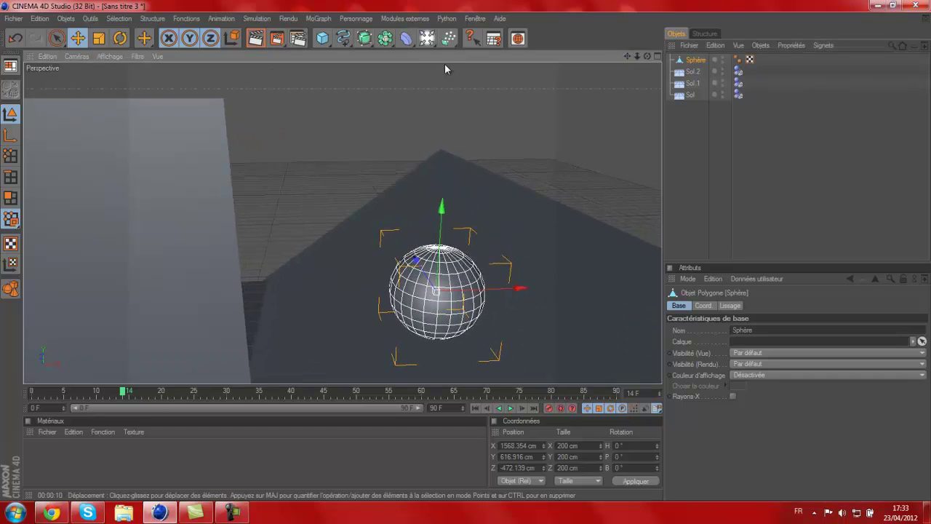
click(11, 197)
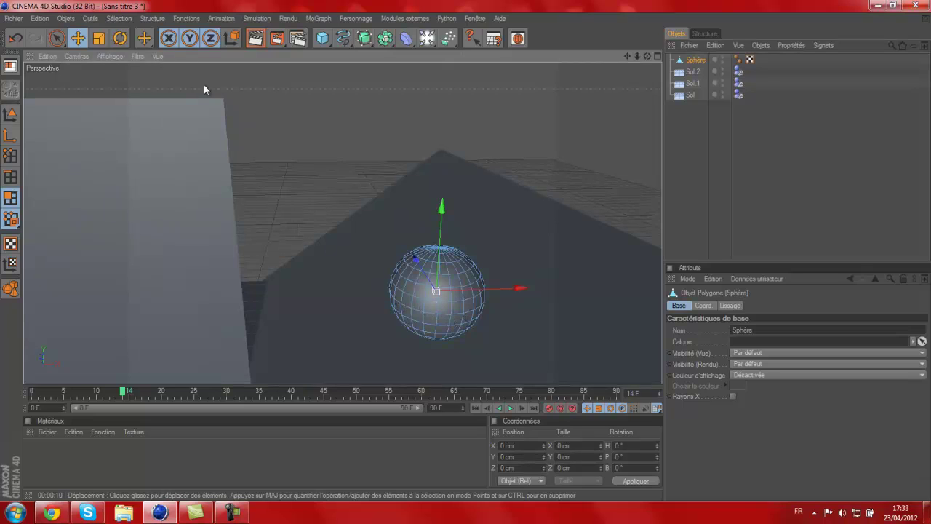
- Use Ring Selection to select the two polygon rings forming the sphere's top cap
click(118, 18)
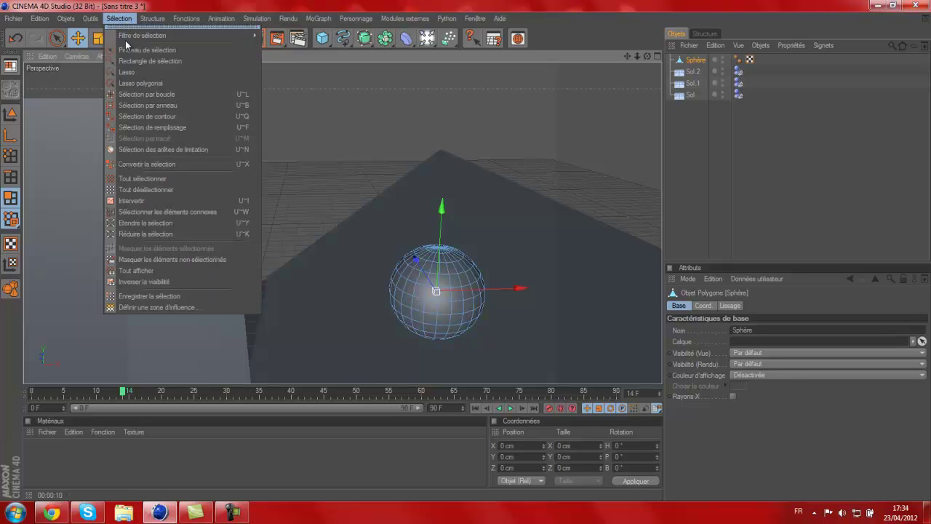
click(144, 106)
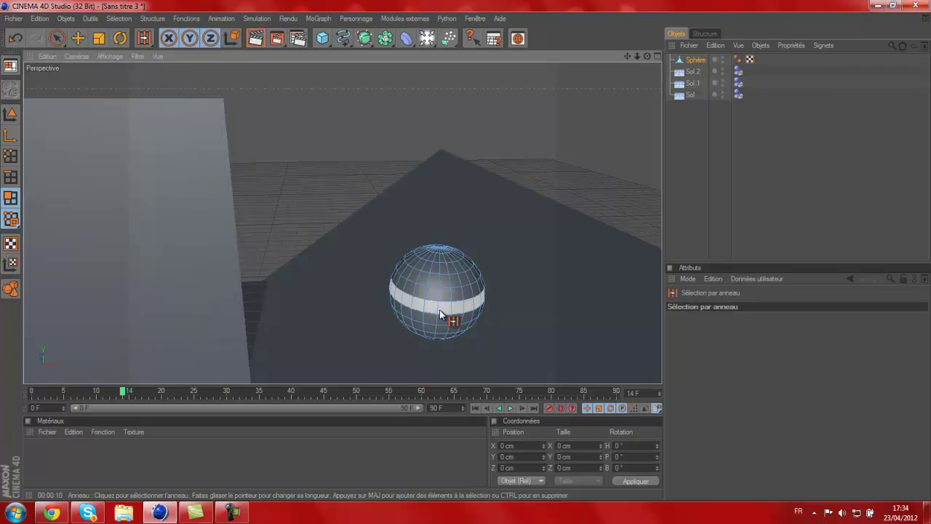
scroll(486, 134, up, 1)
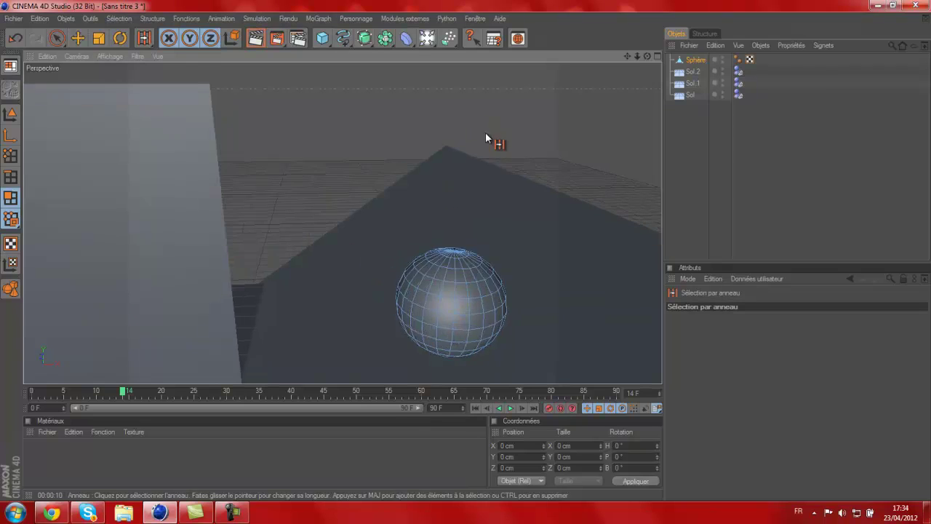
scroll(486, 134, up, 1)
drag(648, 56, 467, 254)
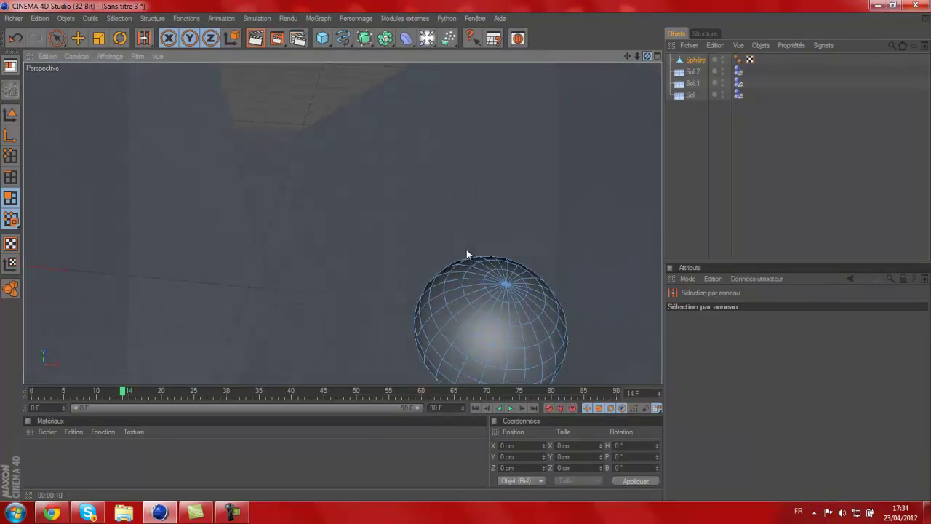
click(509, 304)
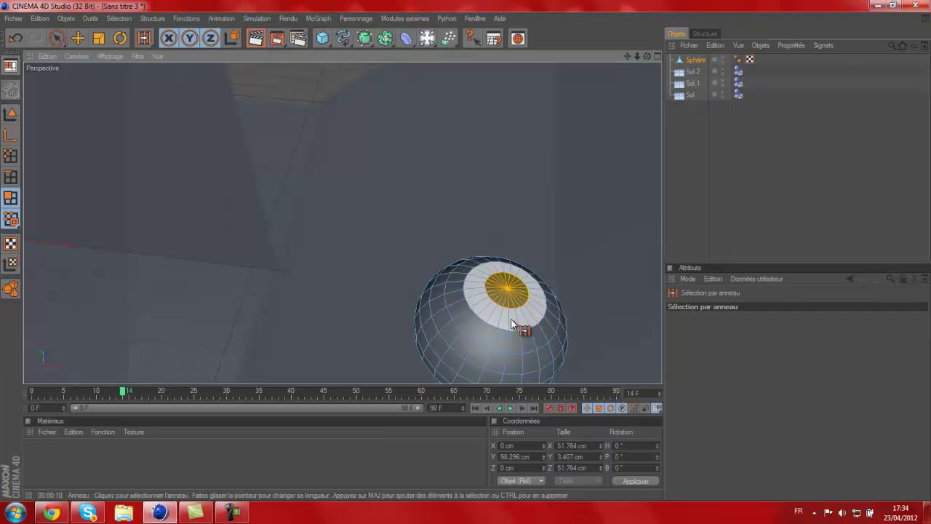
shift+click(514, 323)
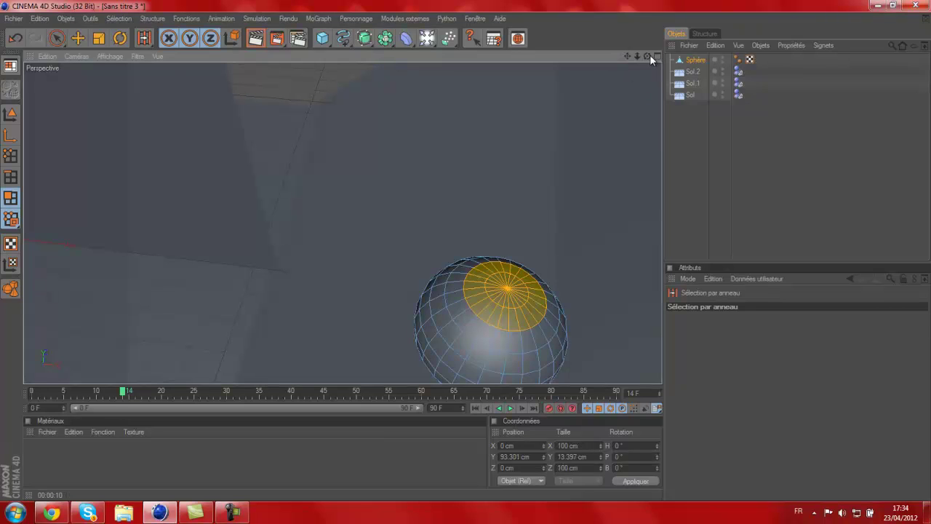
- Add the two polygon rings around the sphere's equator and the rings of its bottom cap to the selection
drag(649, 58, 466, 252)
scroll(542, 315, down, 4)
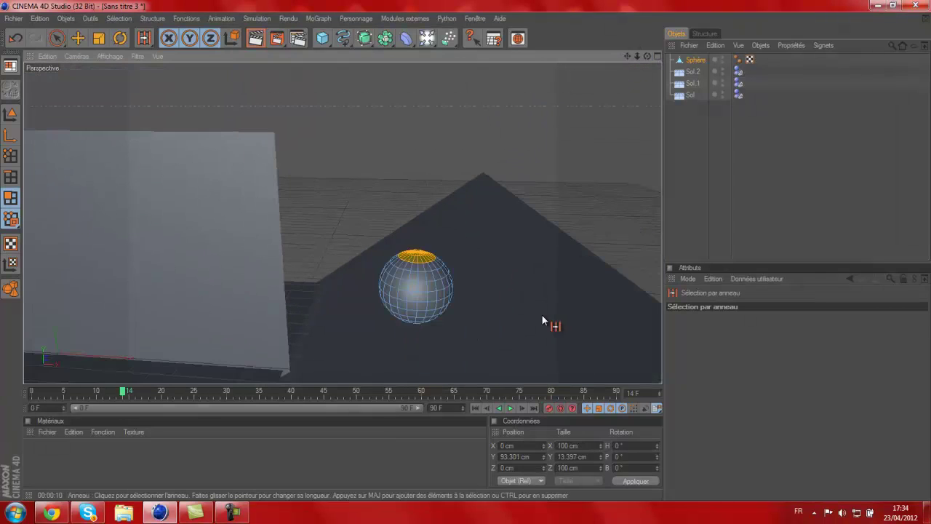
shift+click(424, 302)
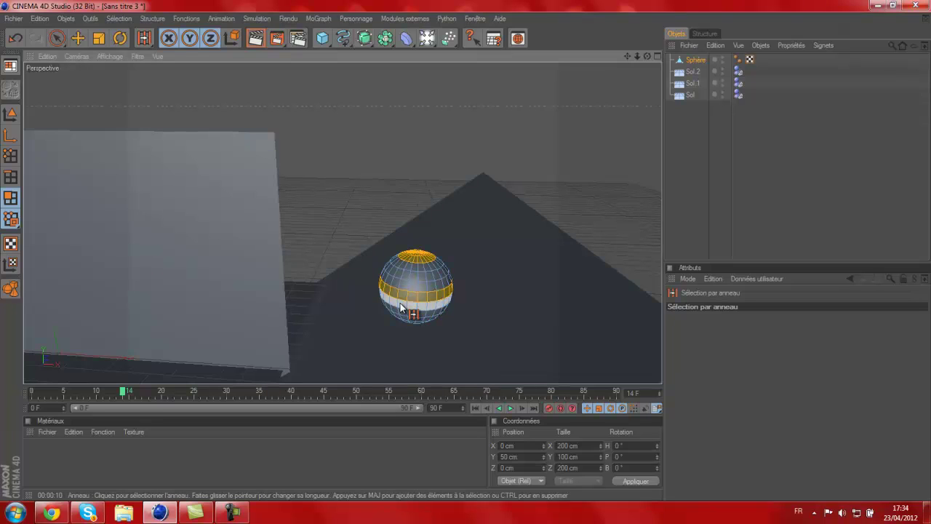
shift+click(400, 307)
drag(647, 57, 466, 251)
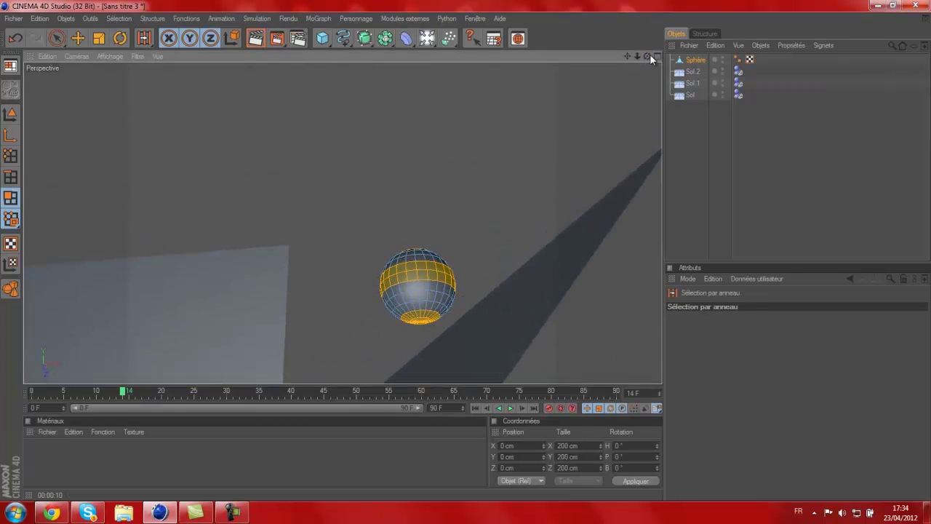
drag(649, 56, 466, 250)
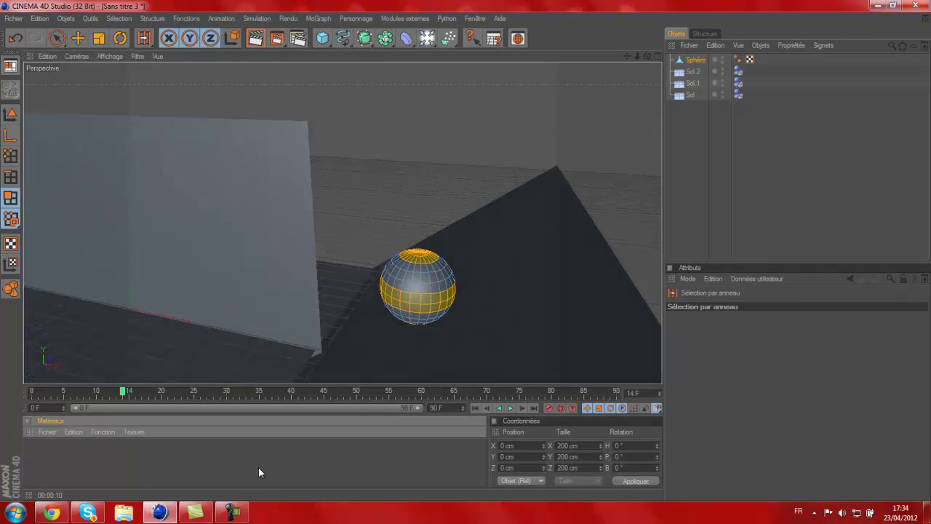
- Create a new material and disable its specularity (Spécularité) channel
double_click(258, 467)
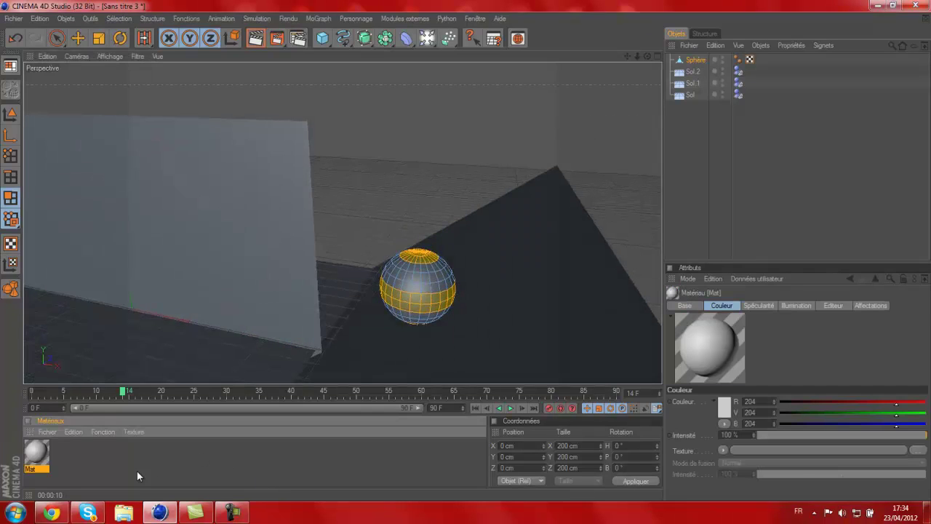
double_click(36, 455)
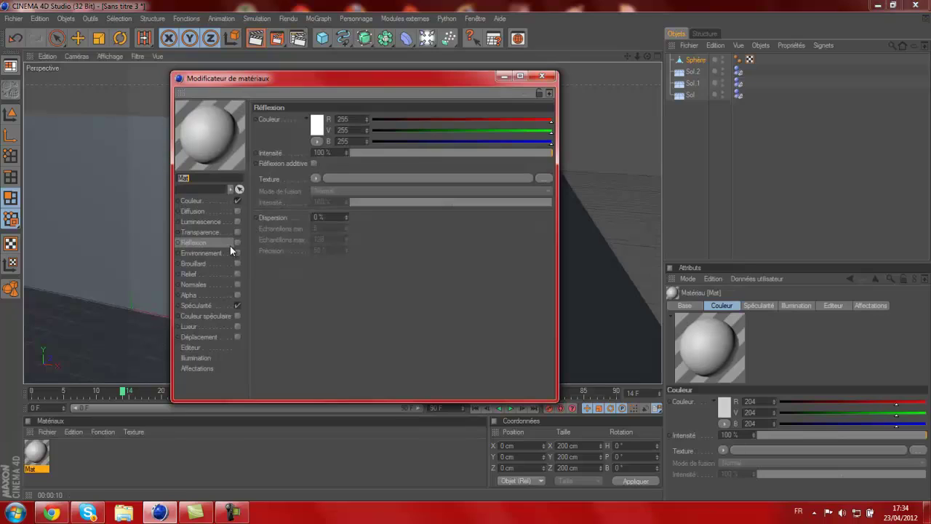
click(237, 305)
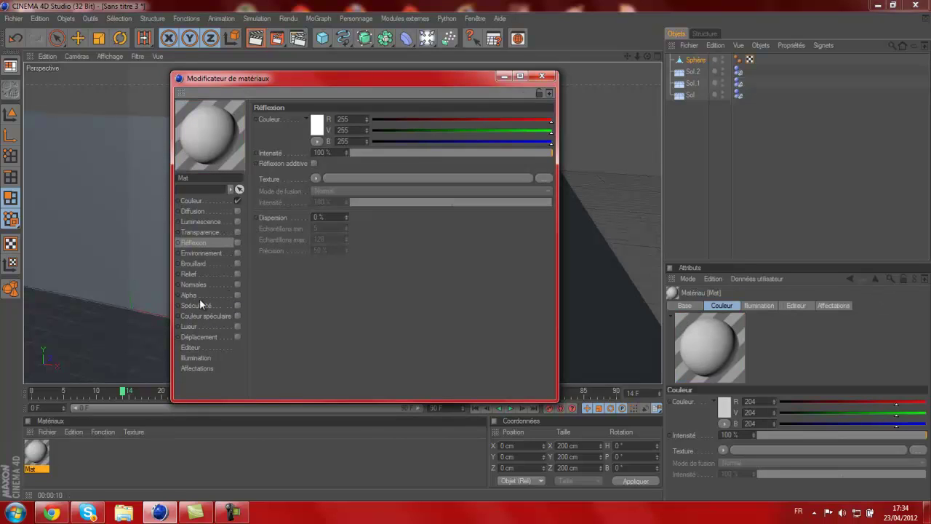
- Enable the material's luminescence and set its colour to purple, R 159, V 14, B 134
click(236, 222)
click(311, 125)
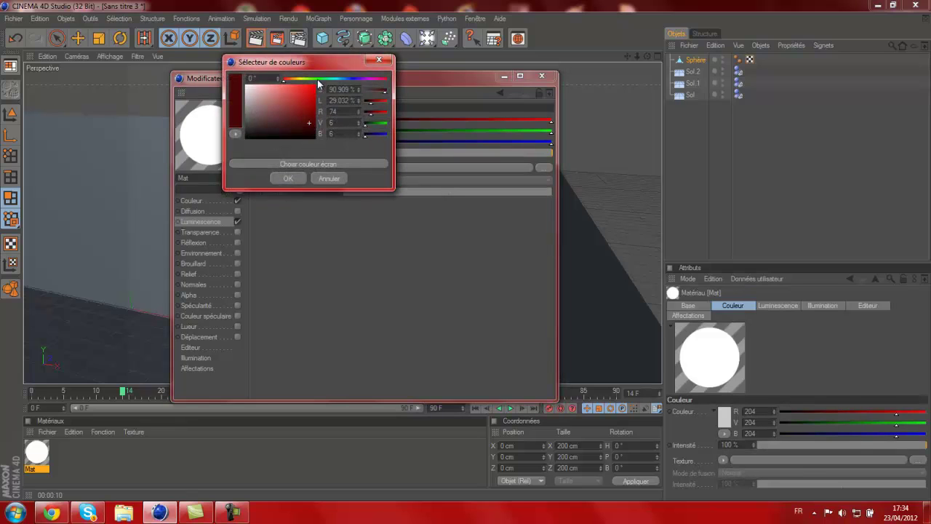
click(371, 79)
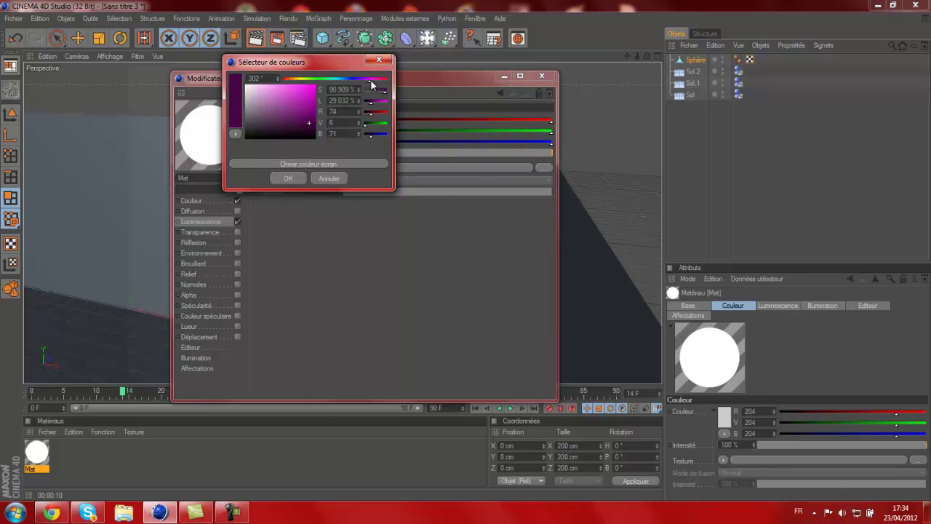
drag(291, 98, 312, 111)
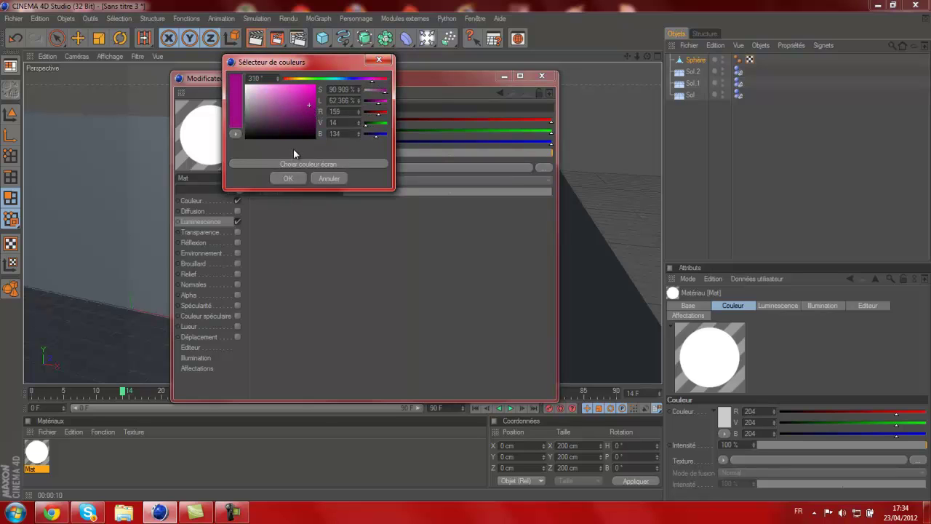
click(288, 178)
- Set the material's base colour (Couleur) to purple, R 145, V 6, B 122
click(209, 201)
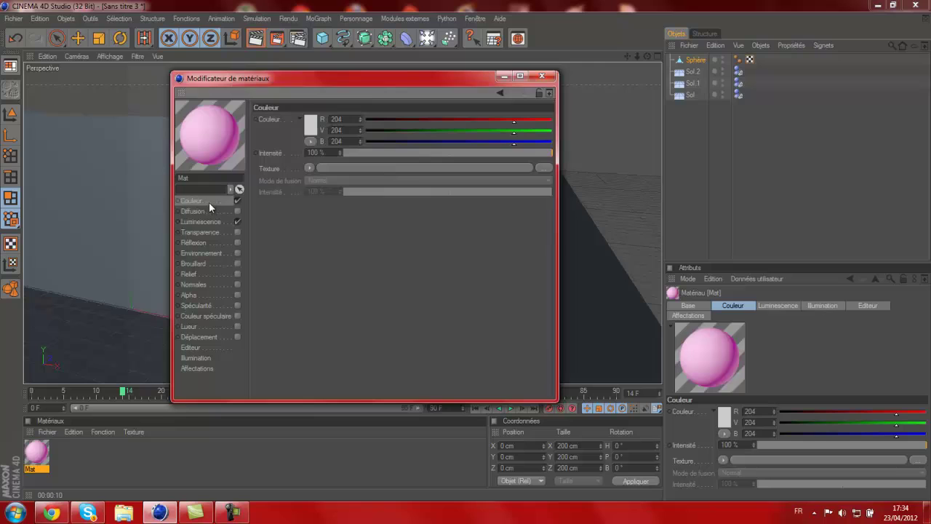
click(312, 128)
click(375, 80)
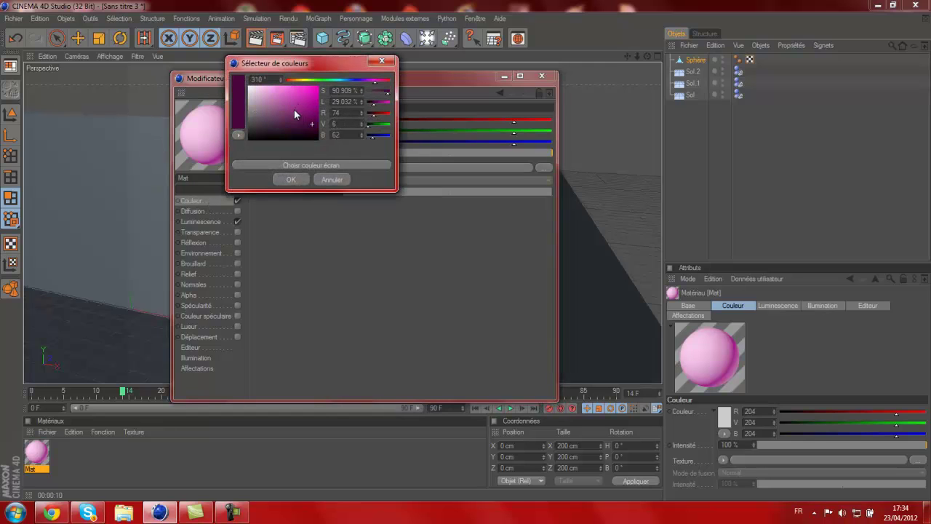
drag(294, 114, 316, 113)
click(291, 180)
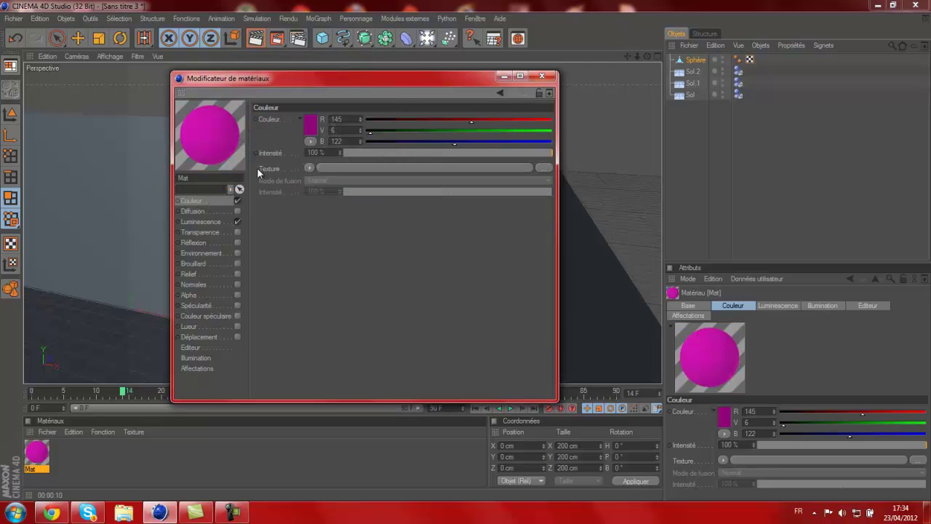
- Raise the intensity of the material's luminescence to make it a brighter pink
click(214, 220)
double_click(320, 153)
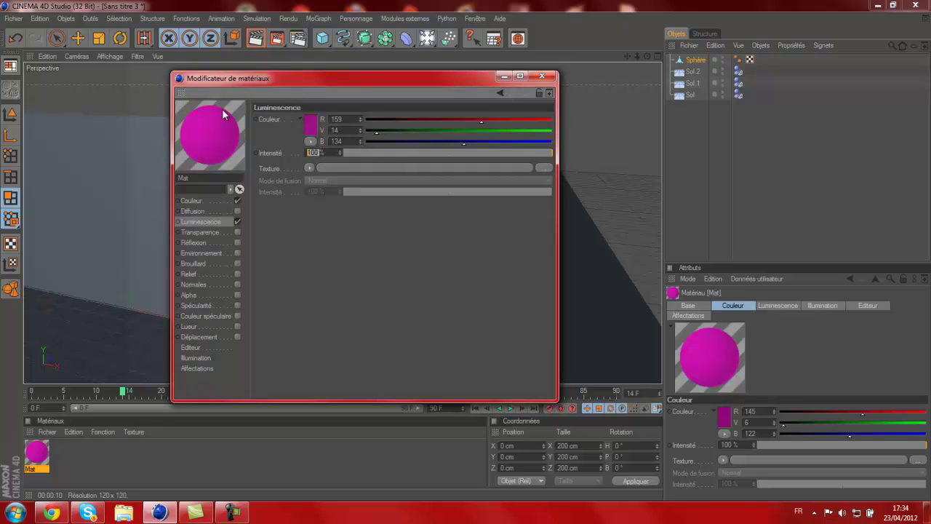
click(190, 274)
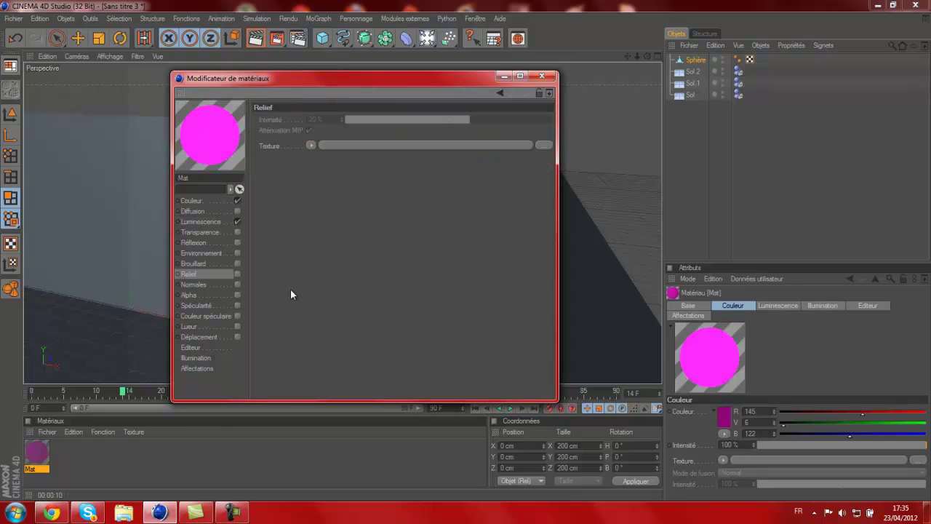
- Enable the material's reflection at 20 % intensity and close the material editor
click(197, 242)
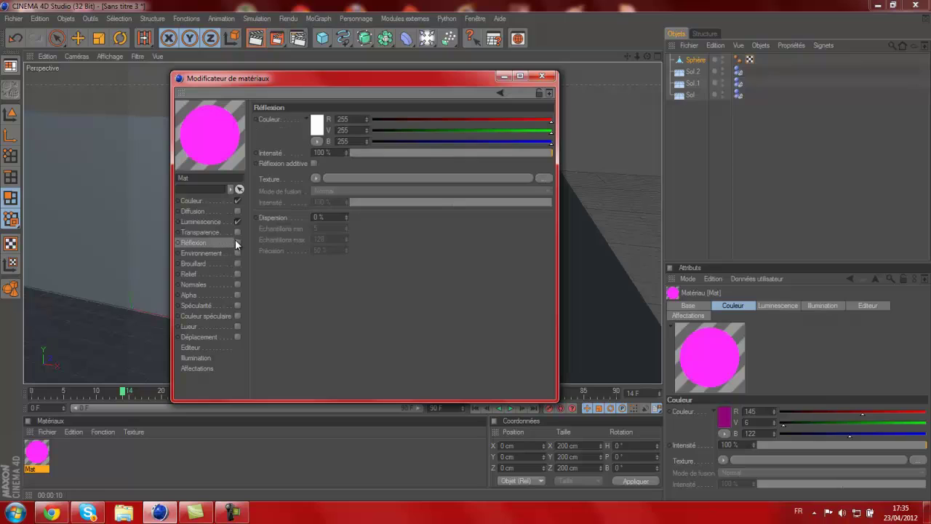
click(237, 242)
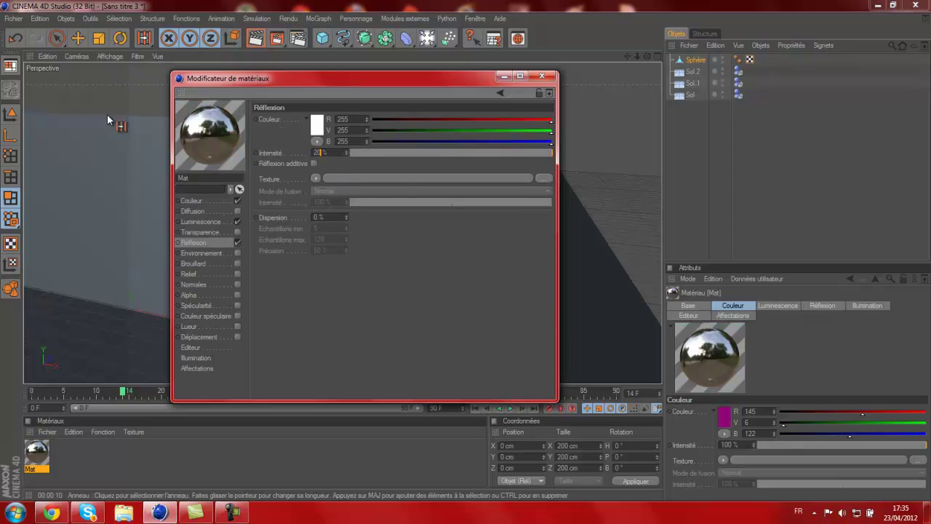
key(Return)
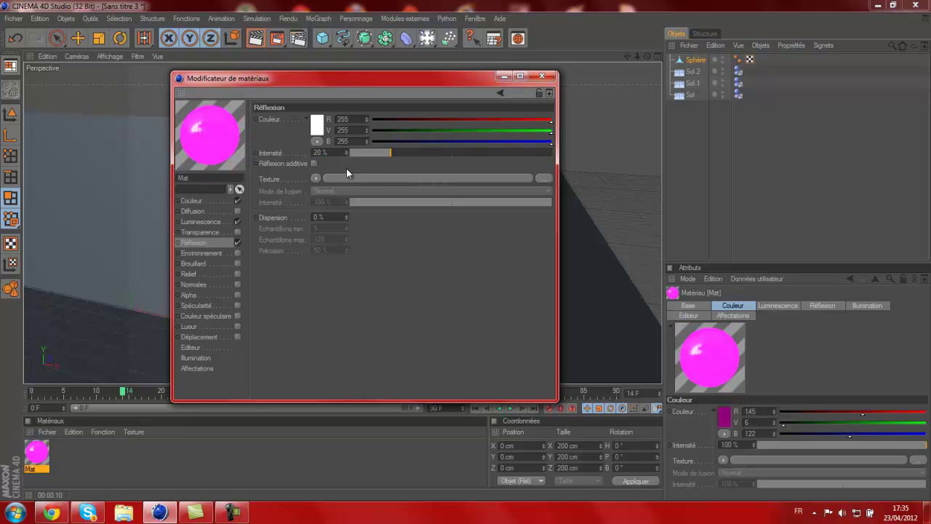
click(541, 76)
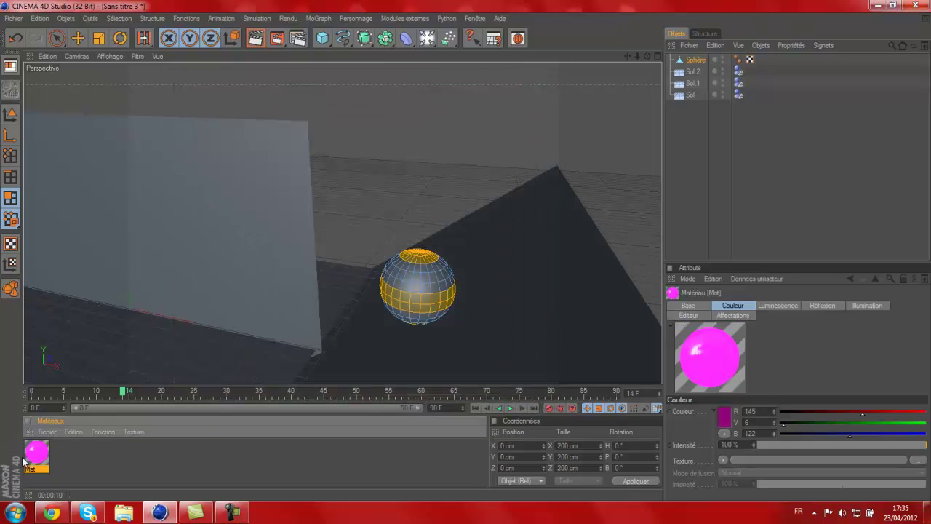
- Apply the pink material to the selected polygon rings of the sphere
right_click(42, 450)
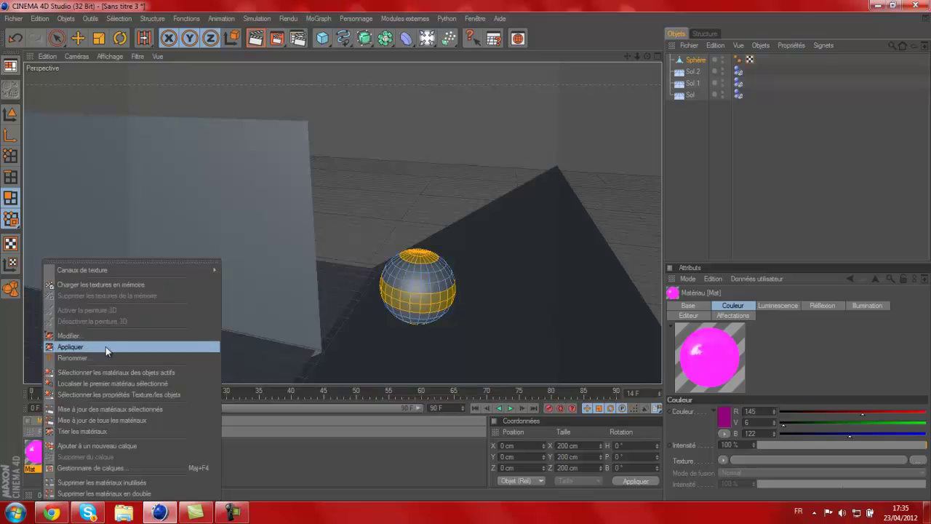
click(105, 346)
alt+drag(431, 333, 480, 247)
click(654, 56)
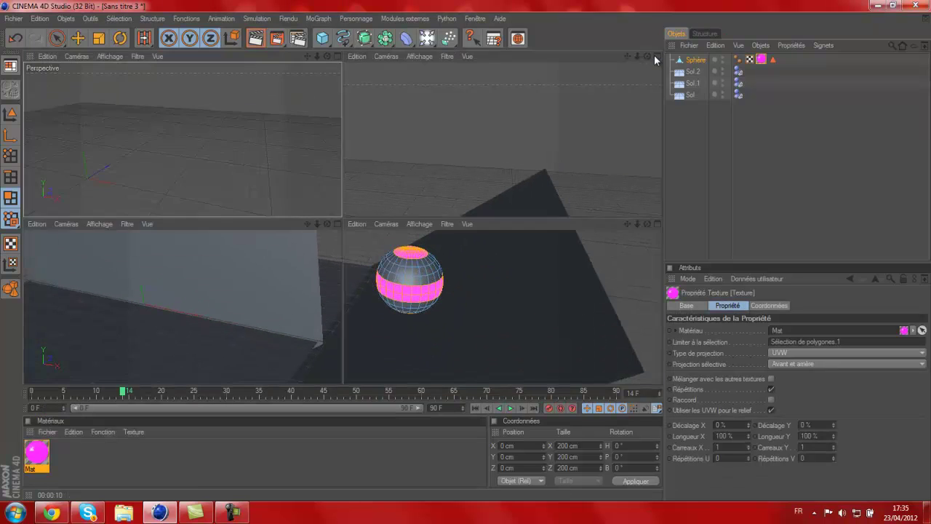
key(F1)
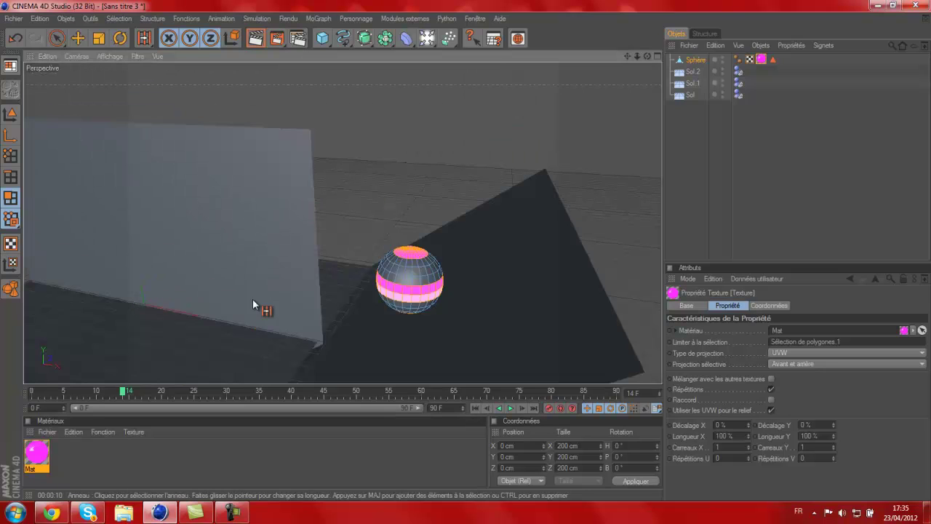
- Add an enabled dynamics body property to the banded sphere
drag(647, 56, 466, 250)
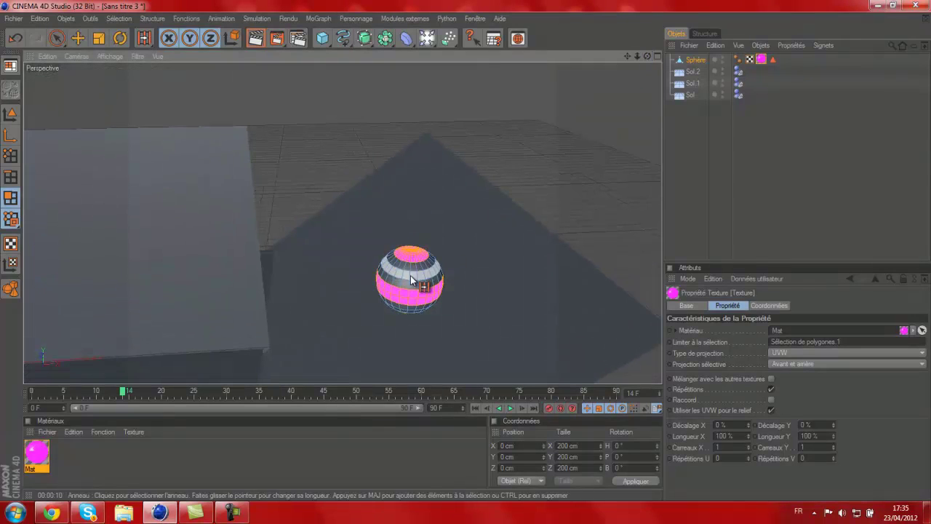
right_click(702, 56)
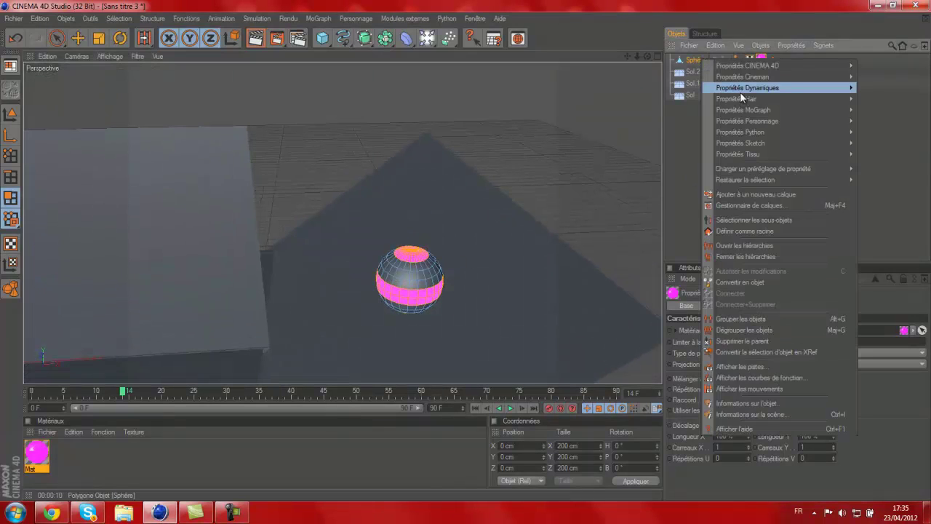
click(696, 88)
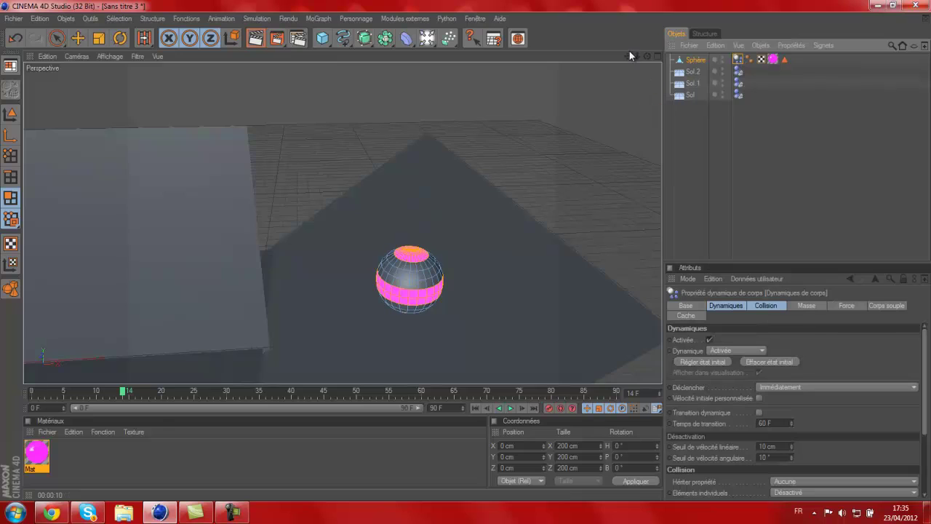
- Extend the animation to 150 frames, switch to model mode and play the simulation, stopping it near the end
drag(629, 51, 466, 249)
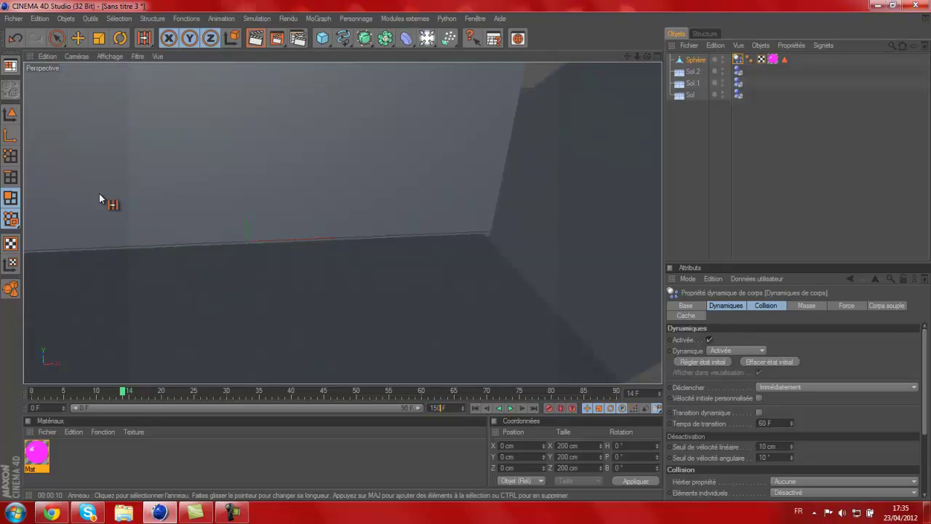
click(10, 114)
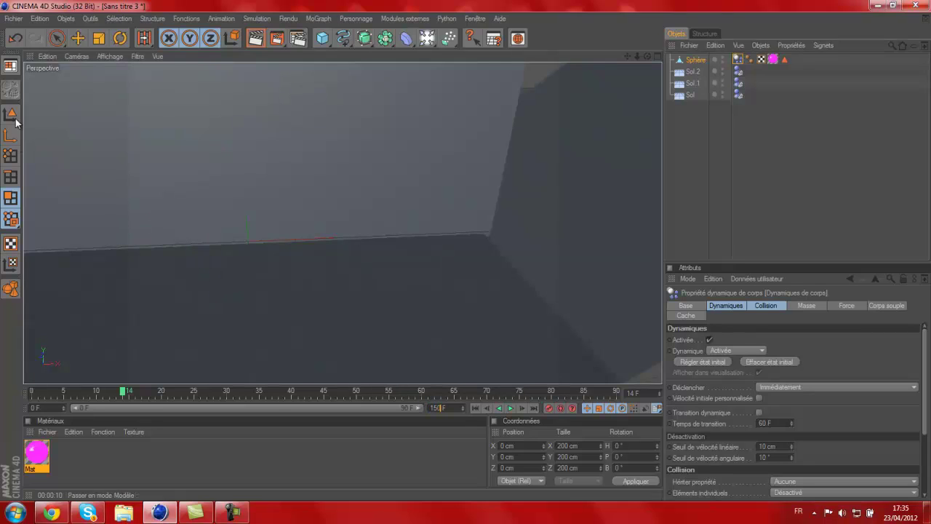
click(511, 408)
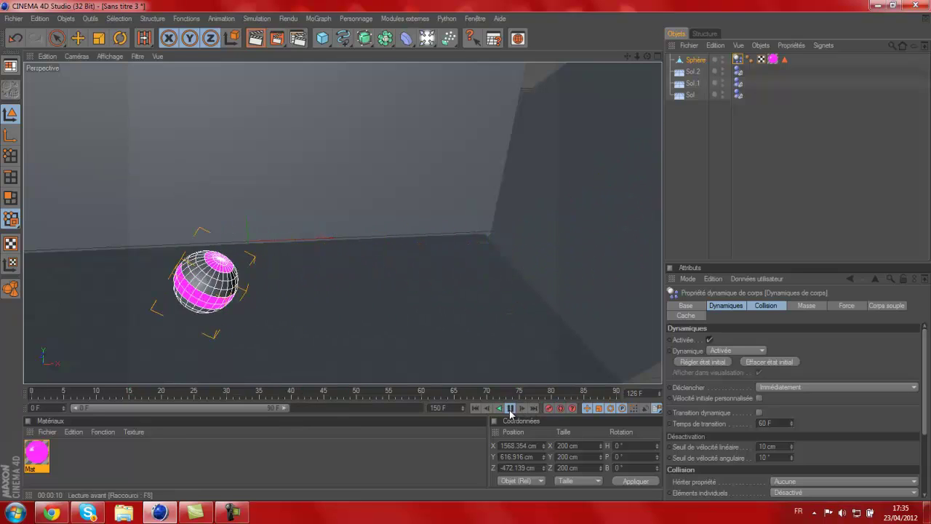
click(510, 408)
- Rewind the animation to frame 0
alt+drag(363, 290, 559, 66)
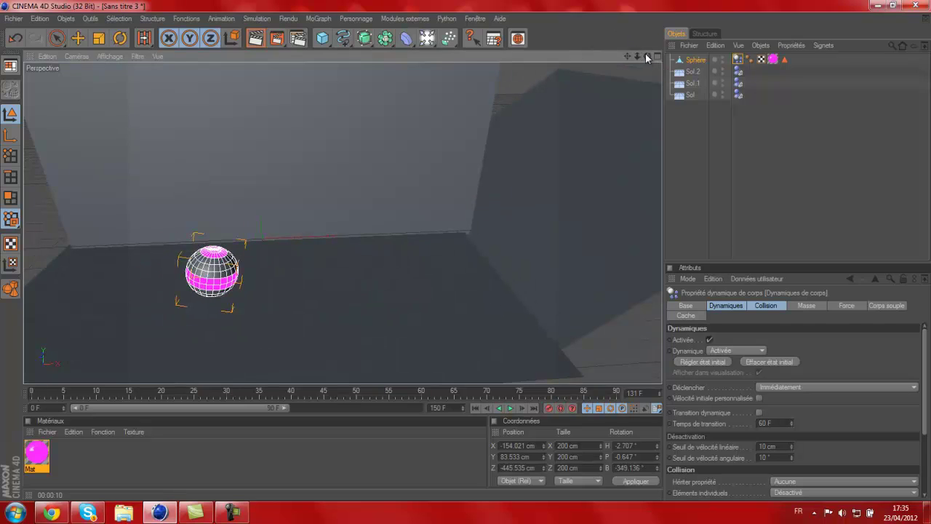
drag(628, 57, 465, 296)
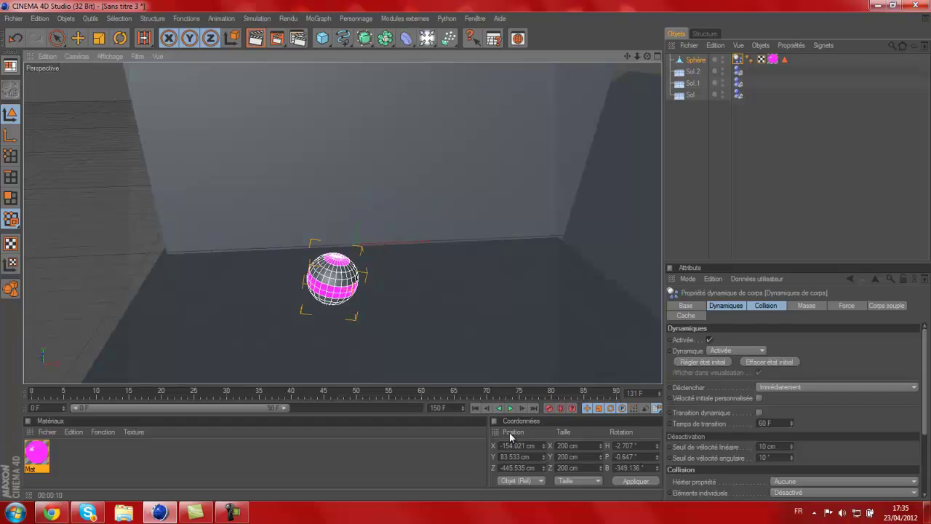
click(500, 393)
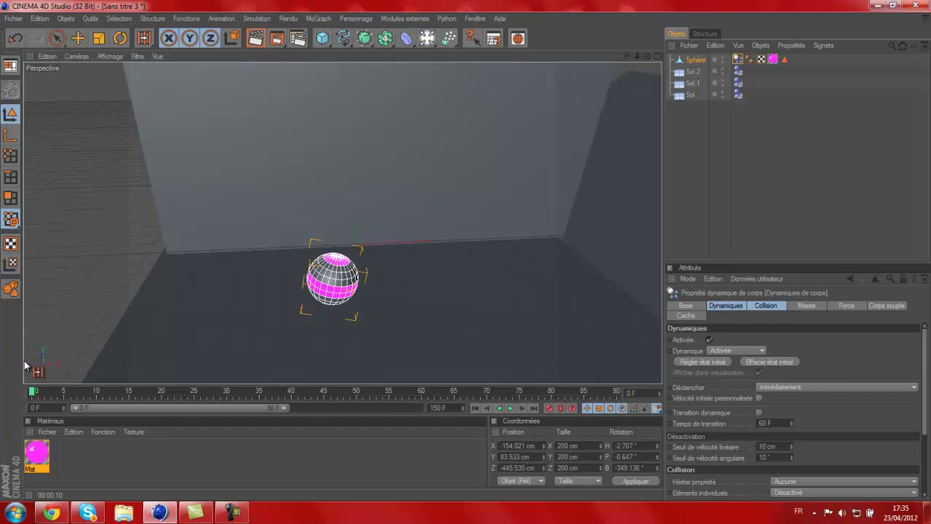
drag(35, 394, 15, 394)
drag(75, 393, 13, 393)
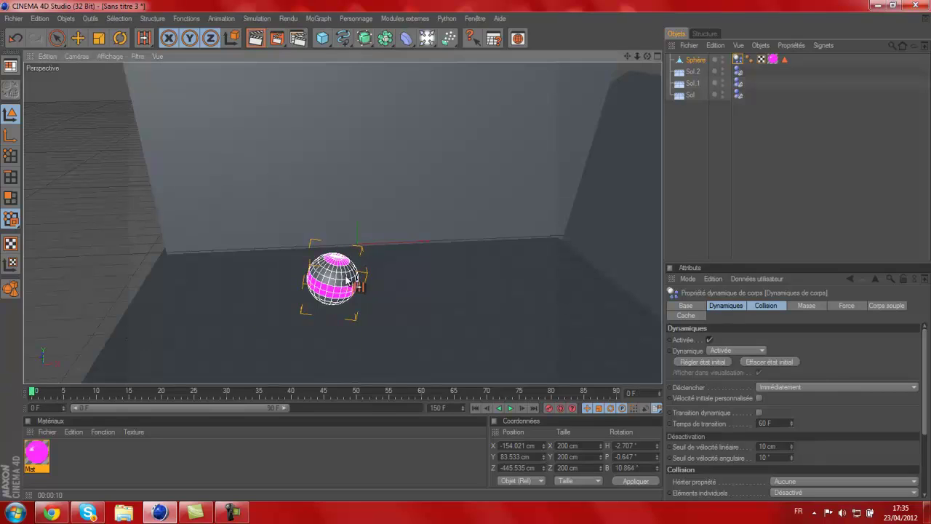
click(18, 131)
click(14, 116)
click(14, 204)
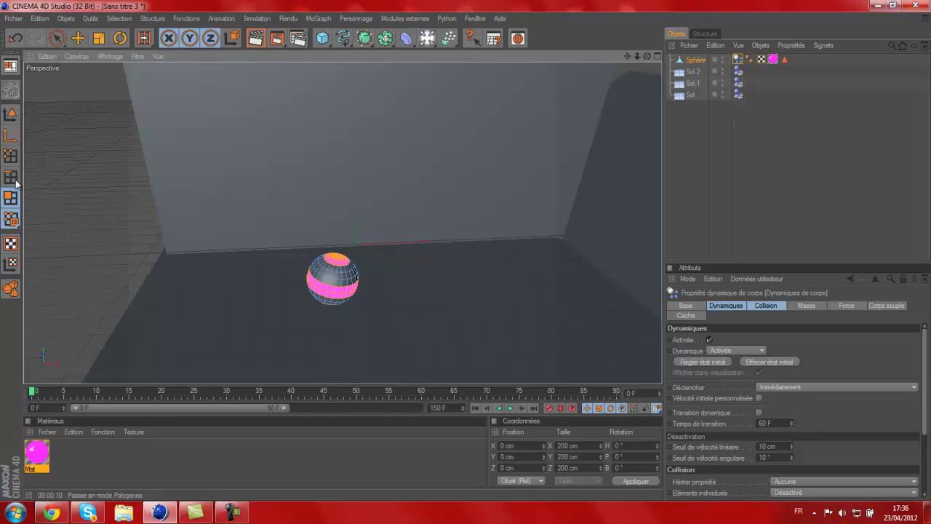
click(14, 180)
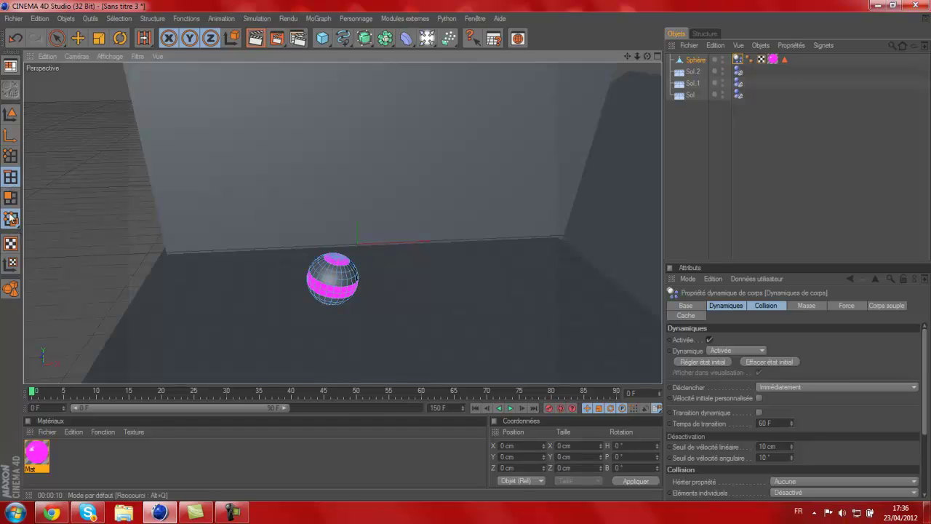
click(12, 115)
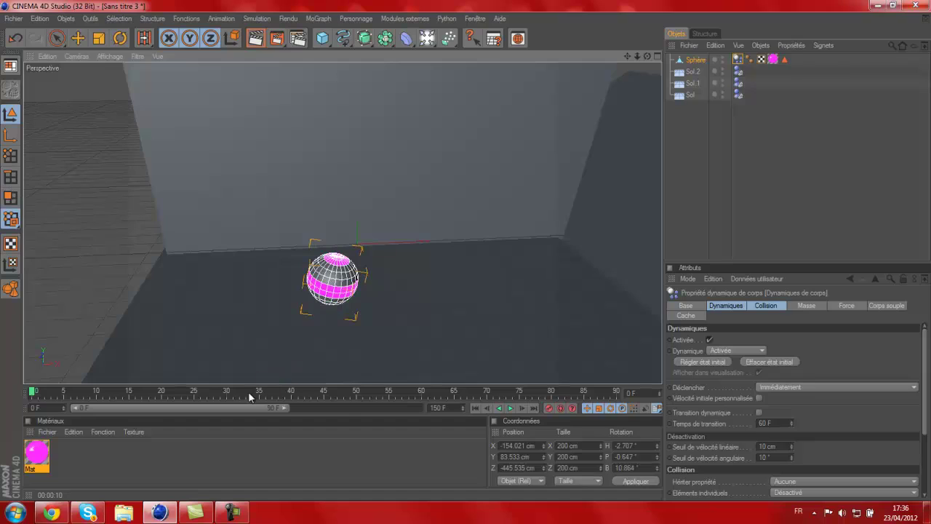
drag(248, 392, 255, 391)
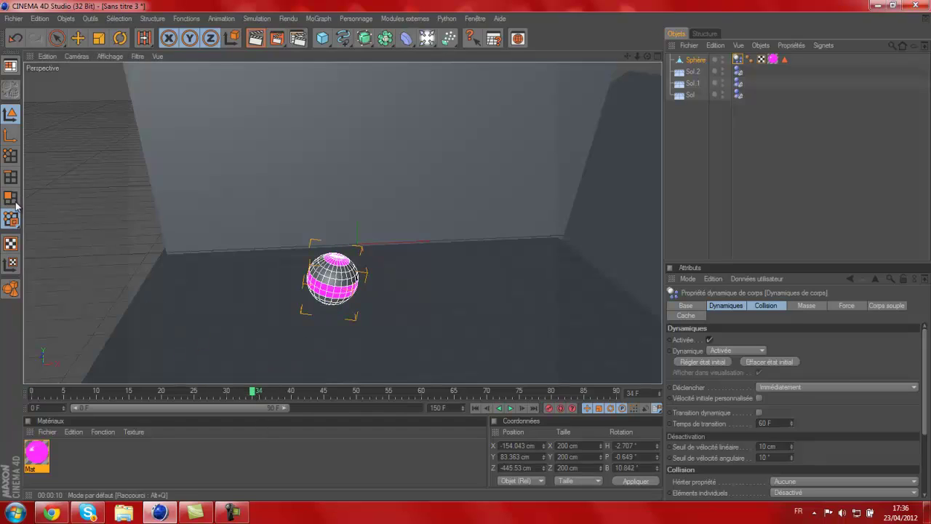
drag(10, 219, 56, 240)
- At frame 0, move the sphere from the floor back above the ramp, to about X 1581, Y 579, Z -386 cm
key(e)
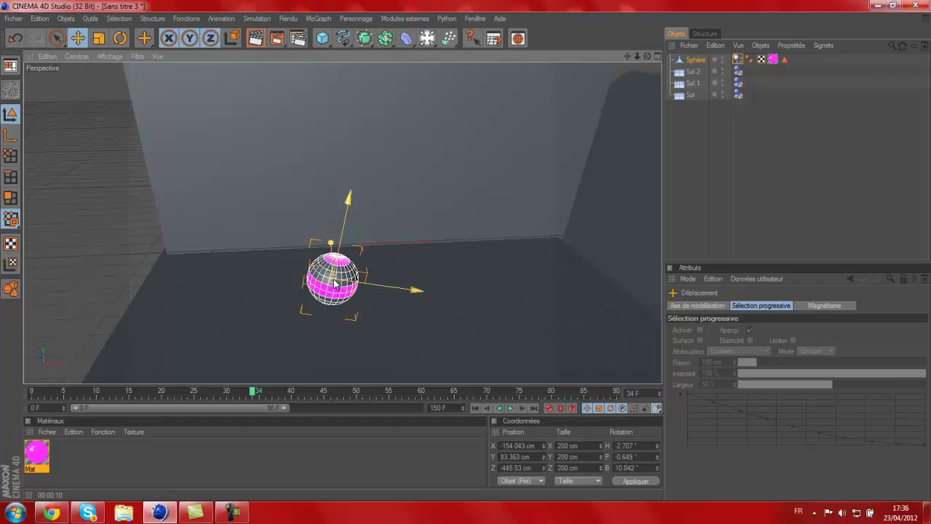
drag(98, 384, 92, 378)
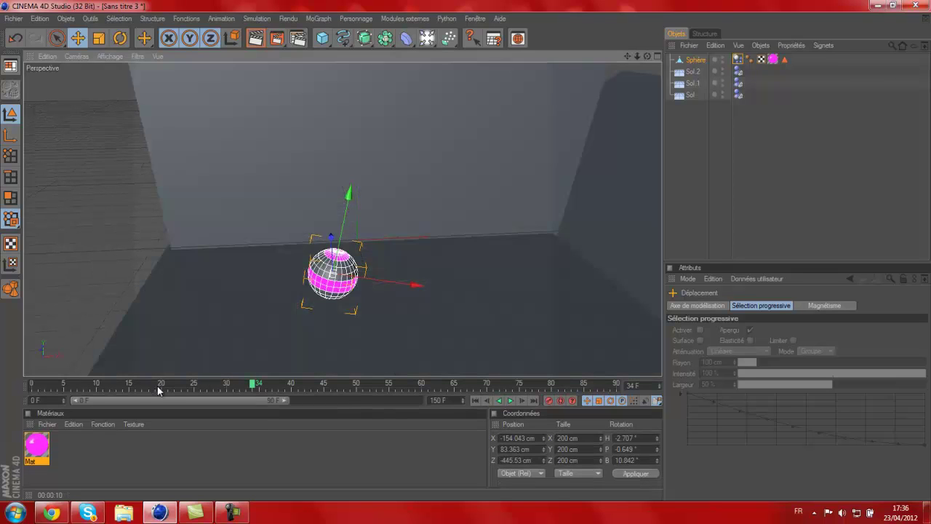
drag(160, 389, 1, 376)
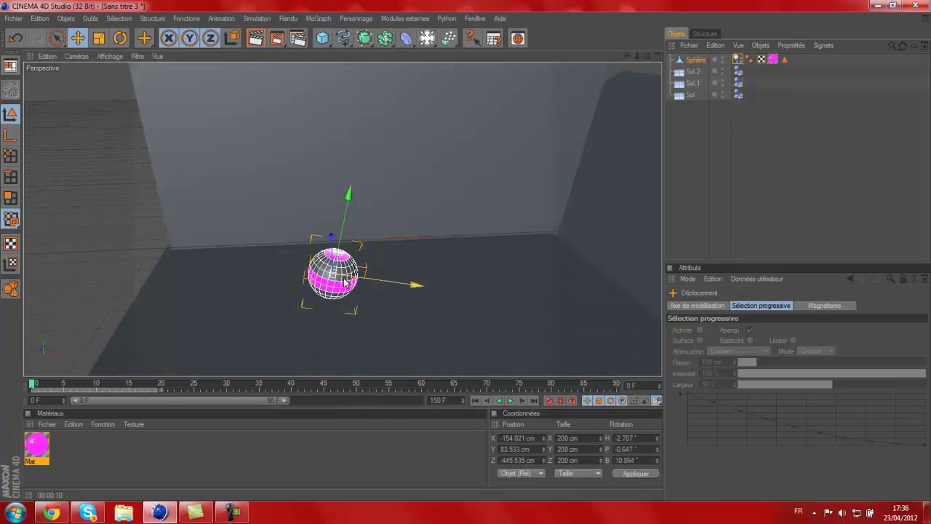
drag(339, 276, 634, 210)
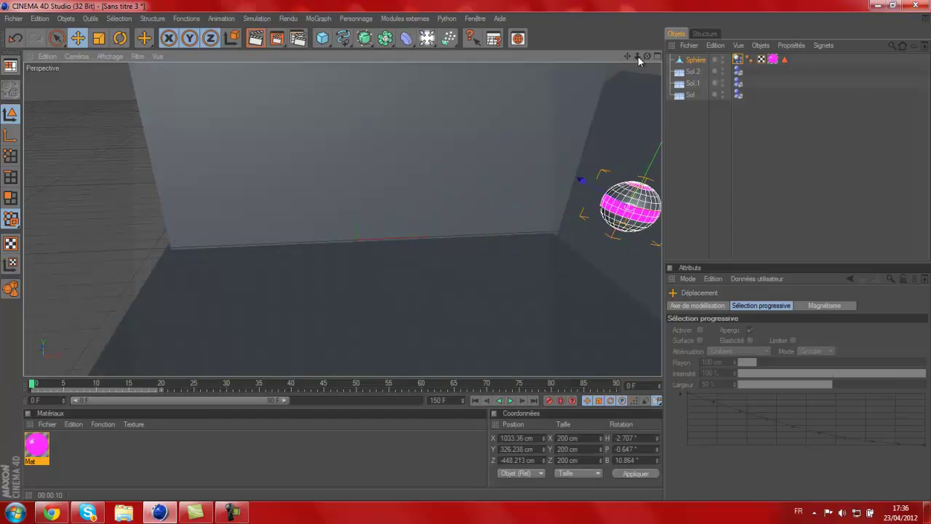
drag(629, 56, 600, 81)
drag(464, 255, 476, 251)
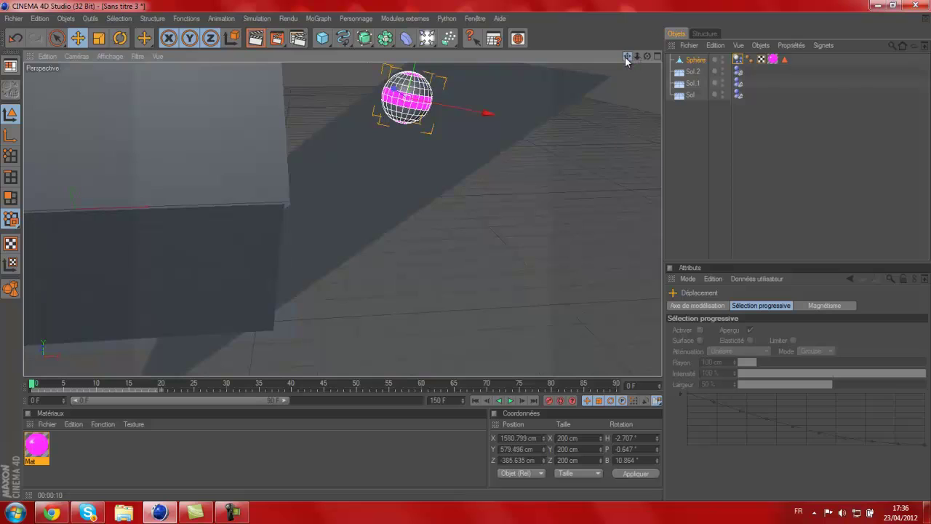
drag(626, 60, 466, 251)
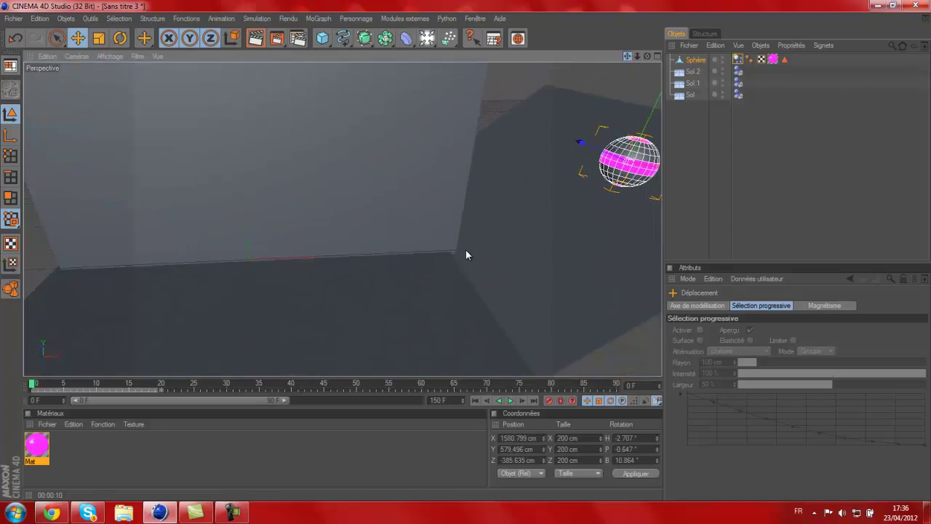
- Duplicate the sphere in place to make three more copies
click(693, 61)
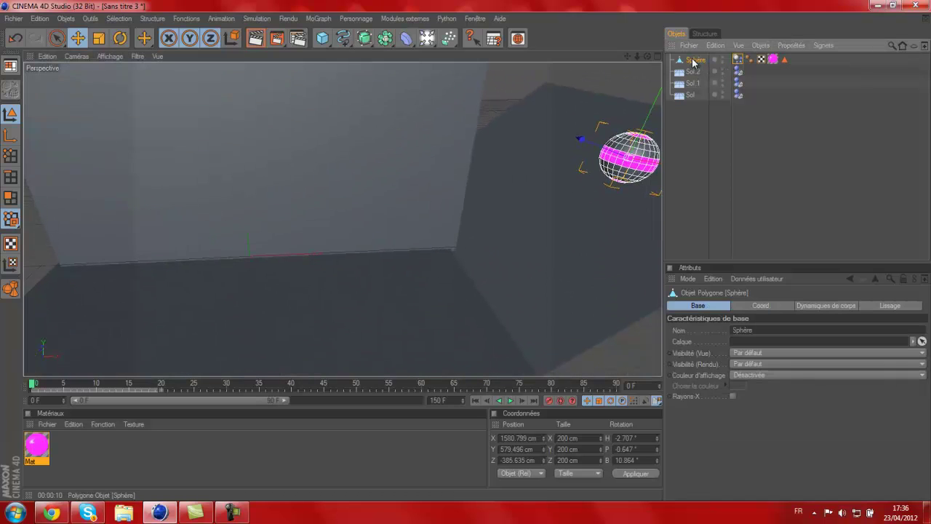
key(ctrl+v)
key(ctrl+v)
key(ctrl+v)
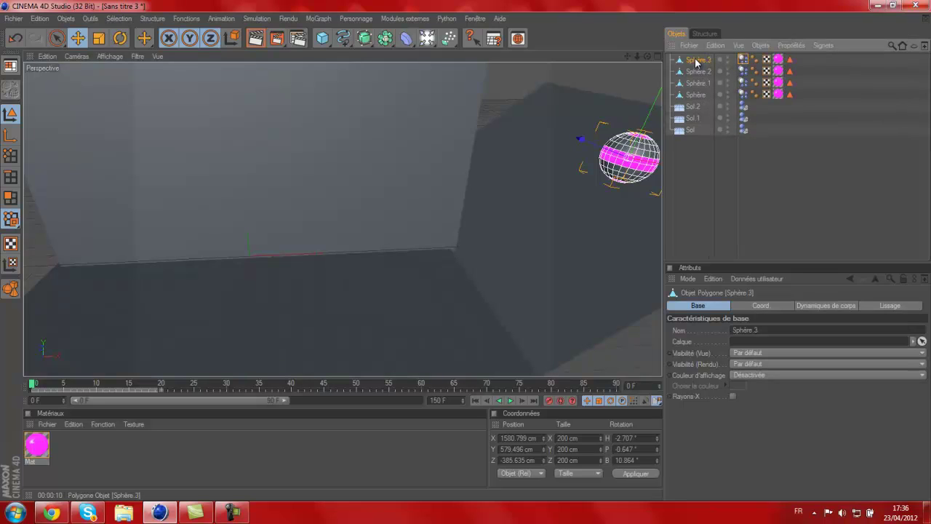
- Move the copy Sphère.3 next to the original above the ramp, to about X 1283, Y 649, Z -327 cm
drag(635, 160, 558, 136)
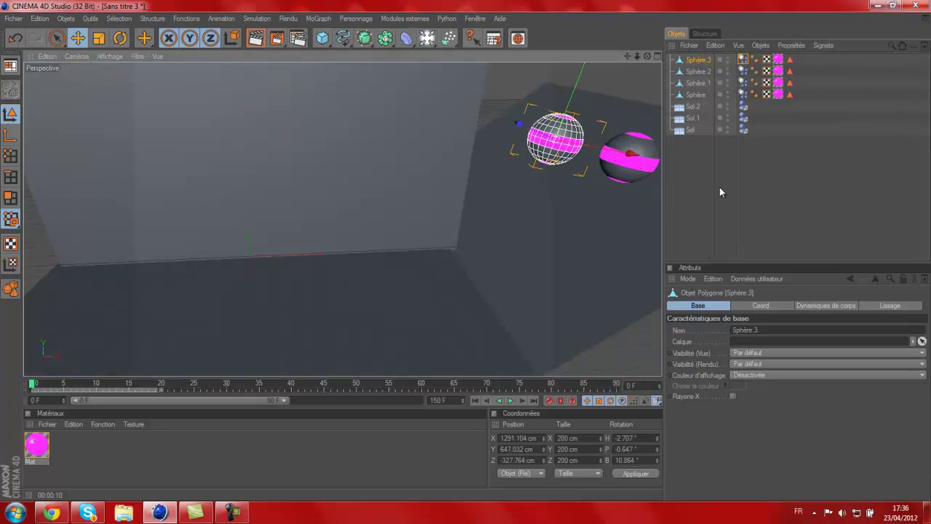
drag(628, 158, 622, 162)
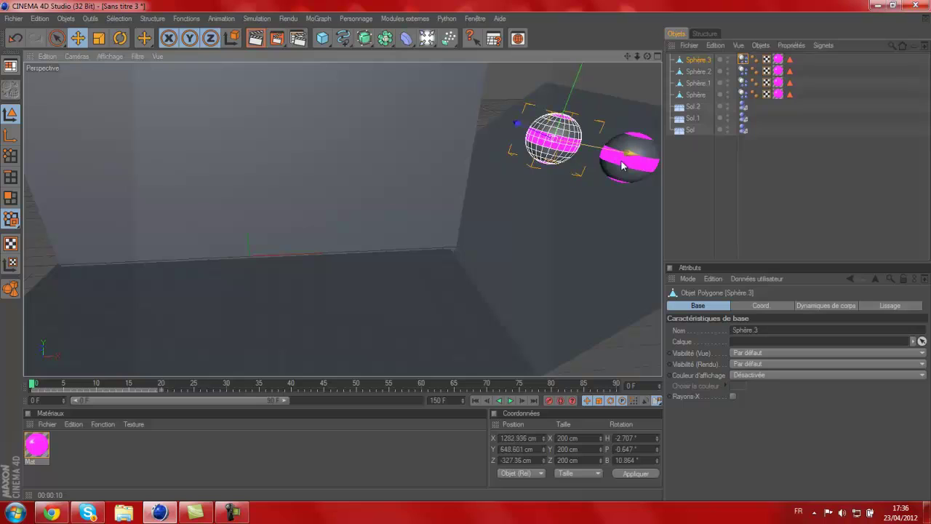
click(632, 168)
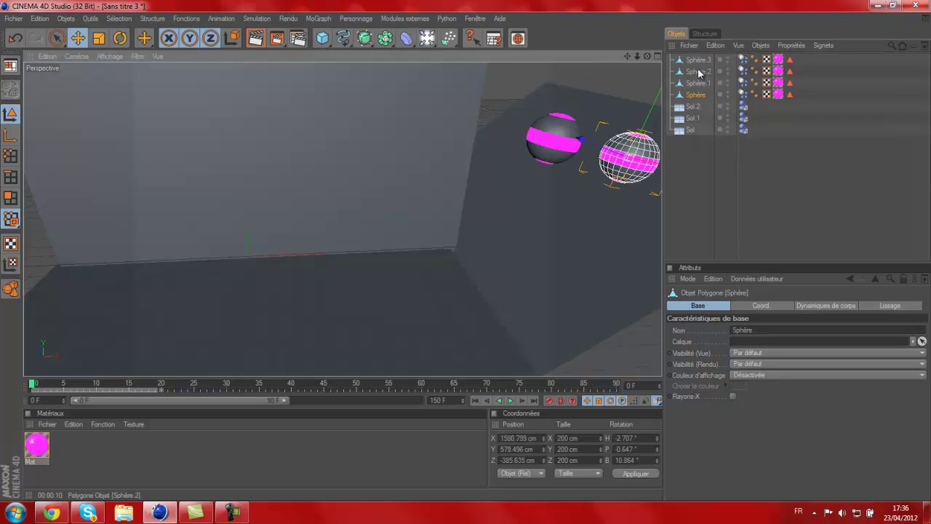
- Move Sphère.2 to about X -62, Y 953, Z -62 cm and Sphère.1 to about X -72, Y 1085, Z -7 cm, near the back wall
drag(628, 166, 466, 250)
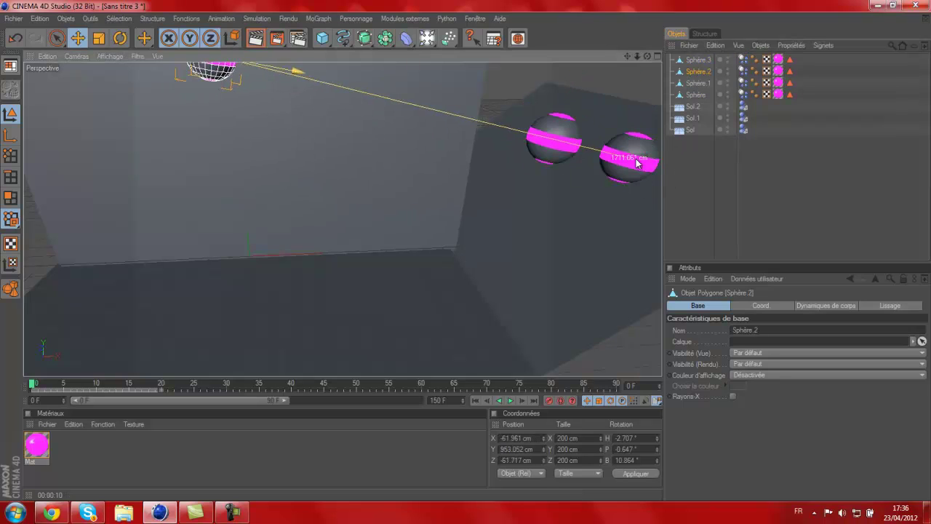
click(637, 162)
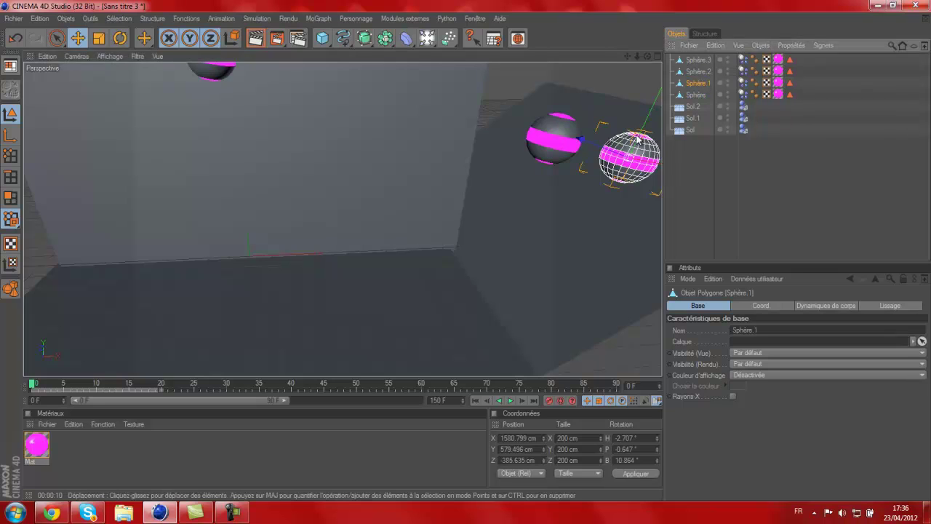
click(627, 159)
drag(627, 159, 470, 252)
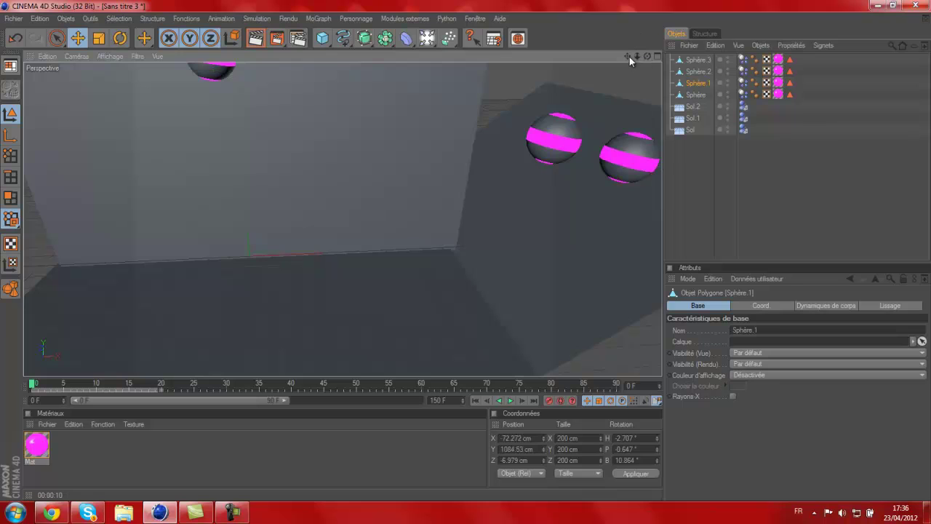
- Bring Sphère.2 forward over the floor, in front of the back wall, to about X -196, Y 942, Z -545 cm
mouse_move(647, 56)
mouse_down()
mouse_move(459, 254)
mouse_move(642, 43)
mouse_up()
scroll(606, 209, down, 1)
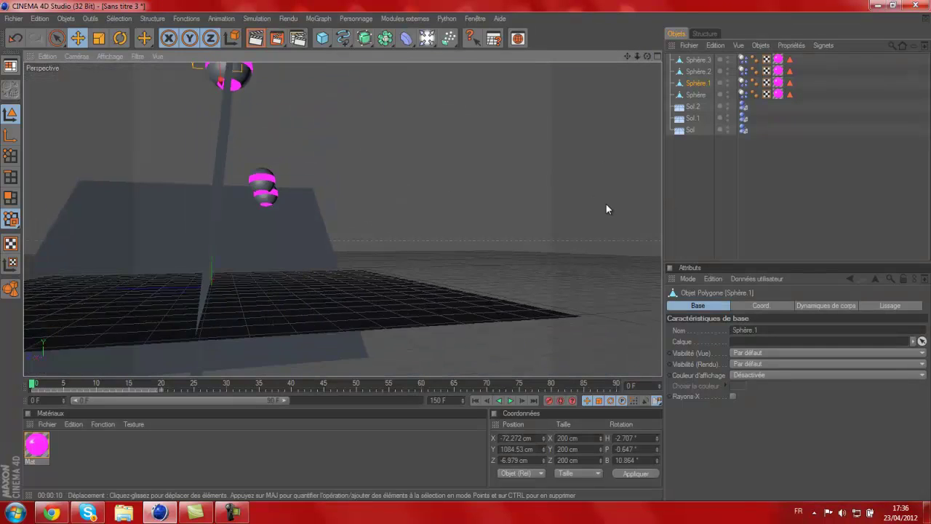
drag(607, 209, 630, 106)
drag(627, 56, 467, 254)
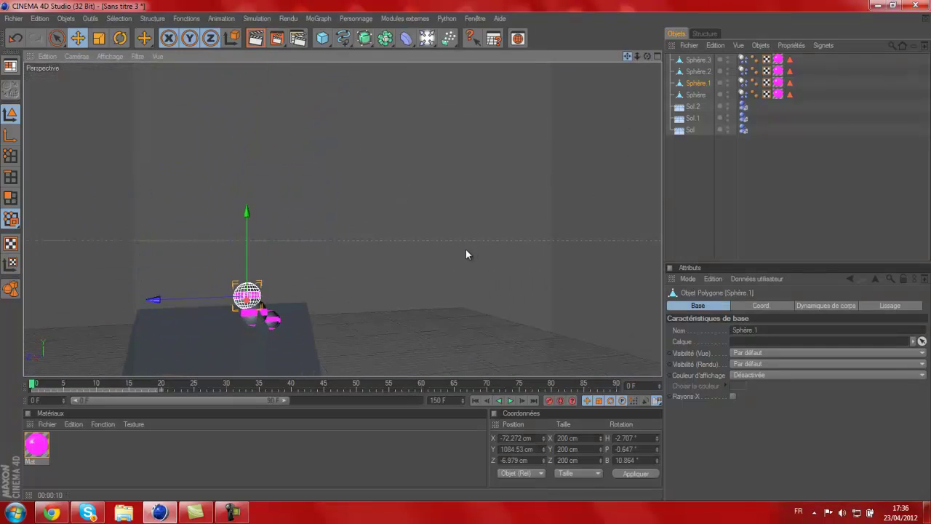
scroll(466, 254, up, 2)
drag(86, 361, 468, 249)
click(209, 366)
drag(647, 56, 468, 252)
drag(627, 58, 464, 247)
right_drag(465, 248, 466, 249)
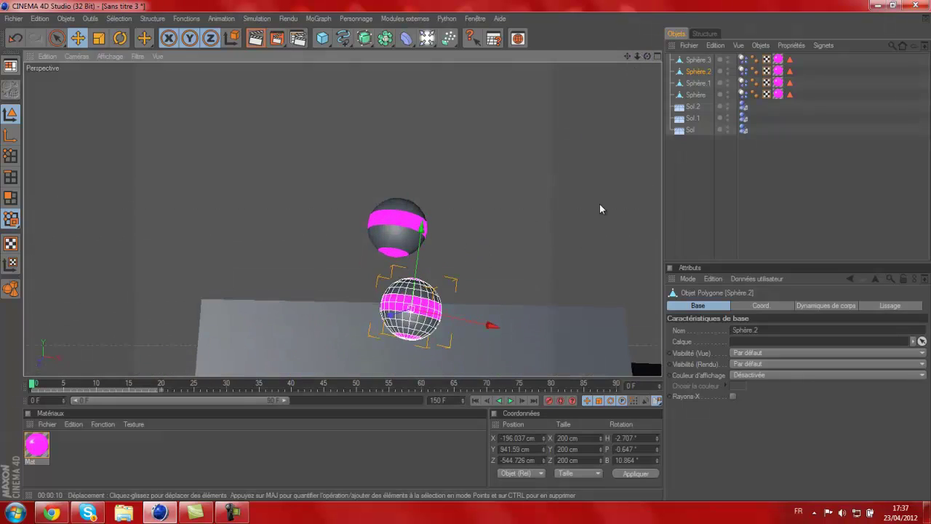
- Raise Sphère.2 and shift it toward the ramp, to about X 625, Y 1136, Z -651 cm
drag(647, 57, 467, 251)
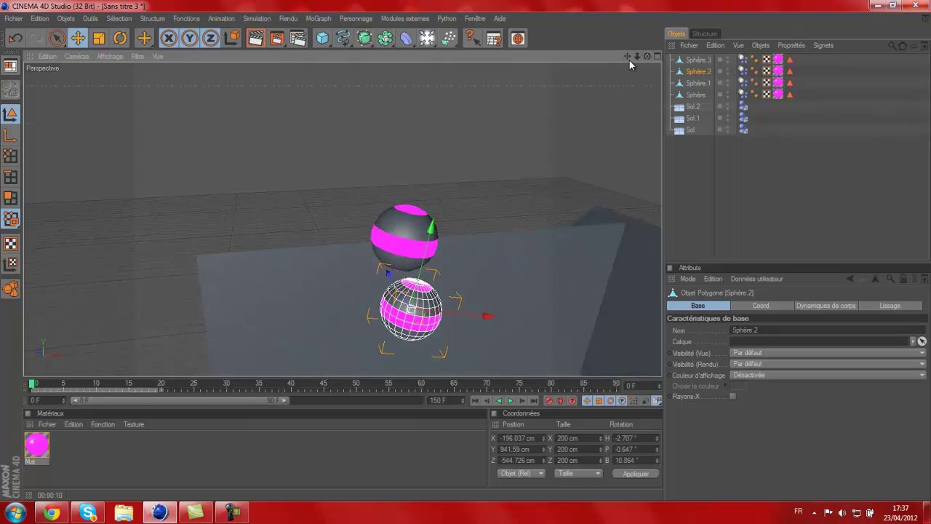
drag(627, 57, 468, 245)
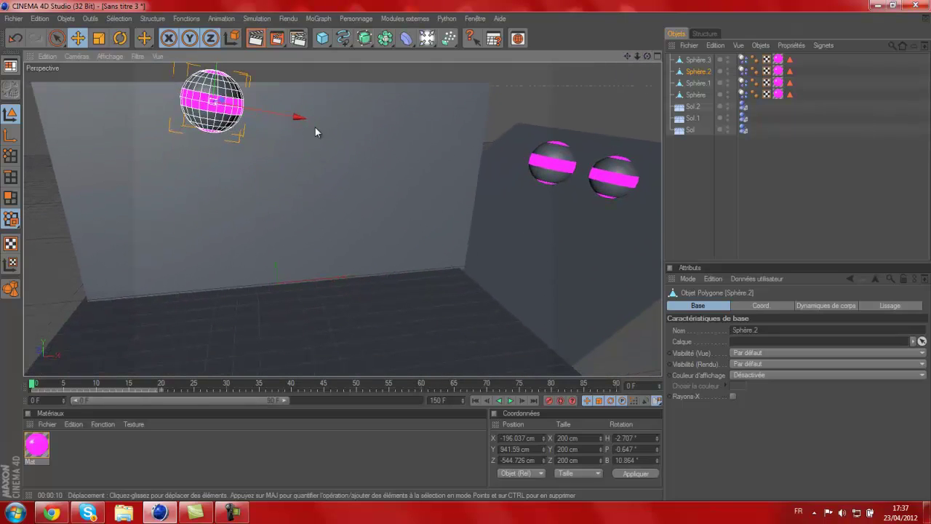
drag(211, 100, 328, 92)
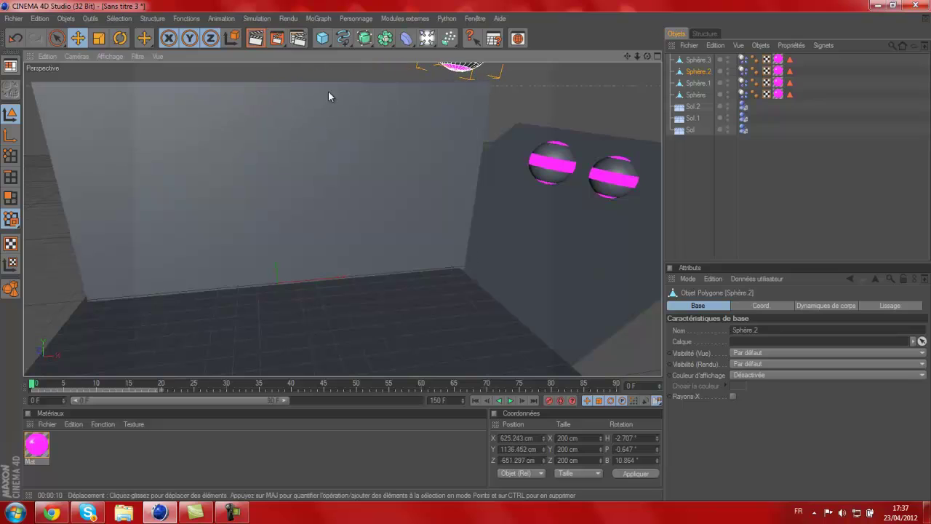
drag(630, 57, 468, 255)
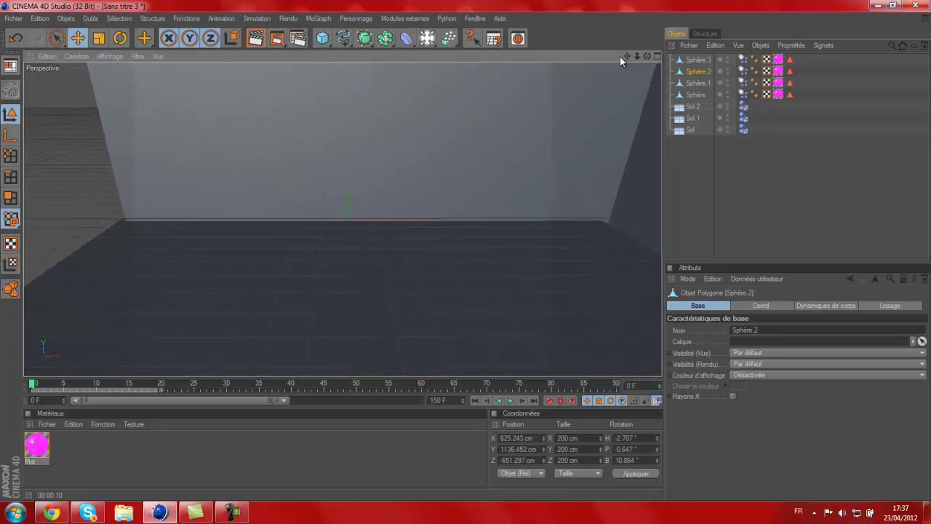
- Create the new material Mat.1, turn on its Reflection and Luminescence channels and turn off Specular
drag(620, 57, 505, 261)
double_click(68, 453)
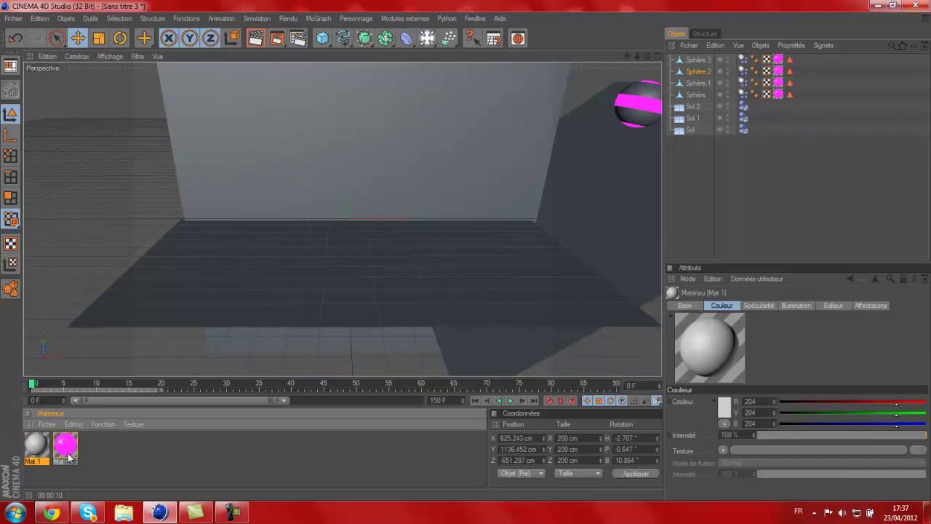
double_click(45, 454)
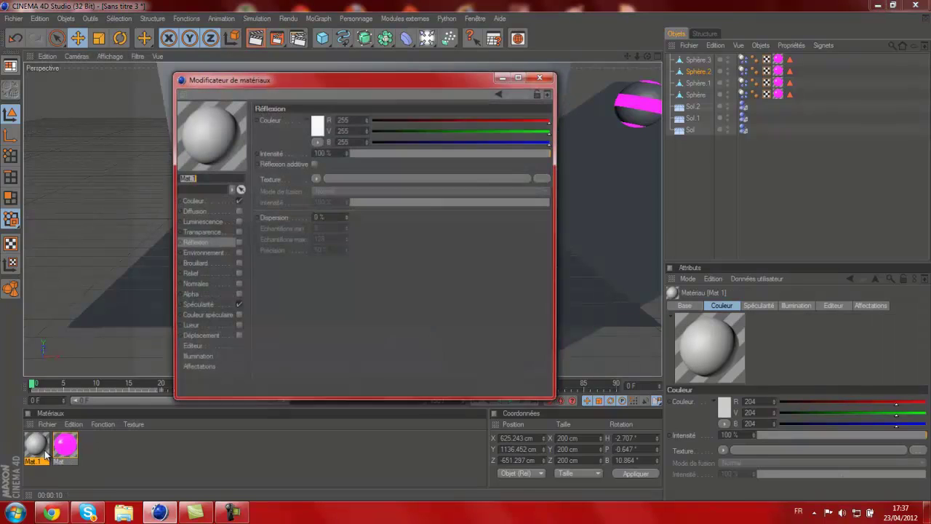
click(237, 242)
click(238, 221)
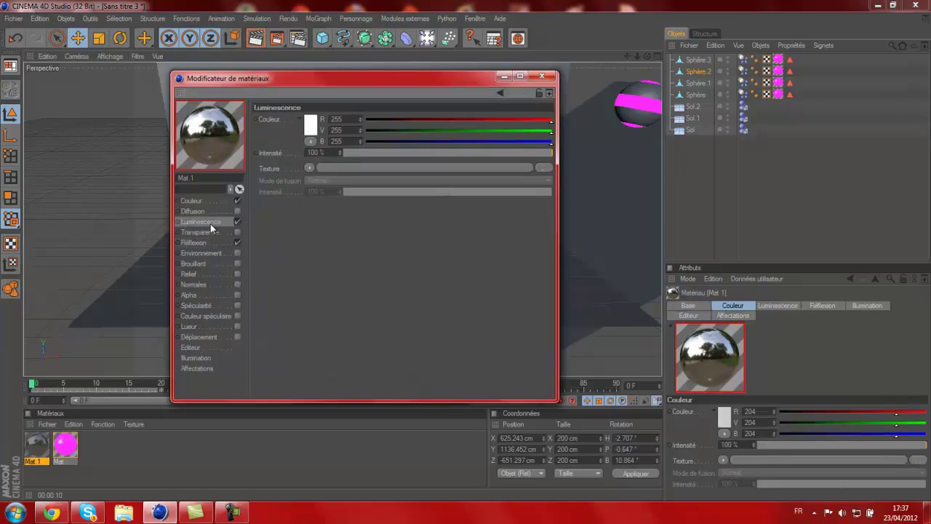
- Delete Sphère.2 and set Mat.1's luminescence intensity to 300 %
click(114, 77)
key(Delete)
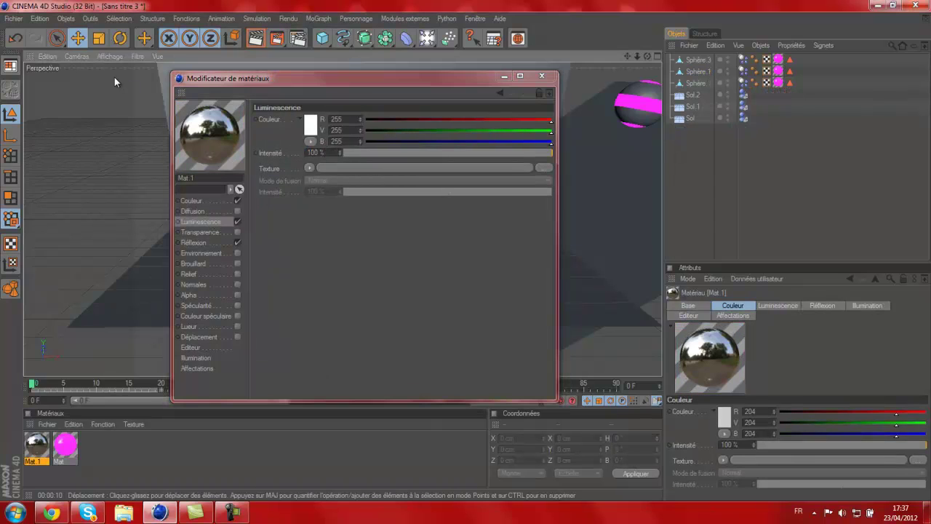
double_click(318, 153)
text(300)
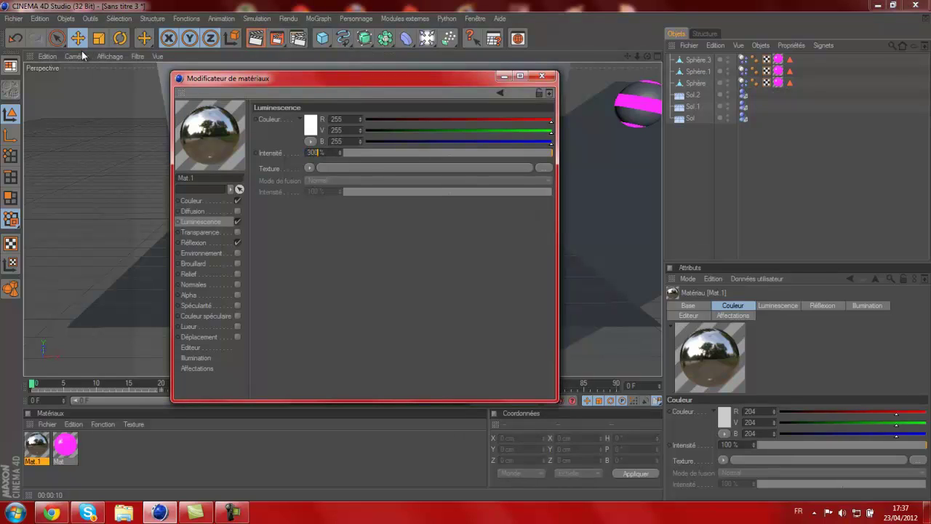
key(Return)
- Lower the intensity of Mat.1's Reflection channel and return to its Luminescence settings
click(213, 243)
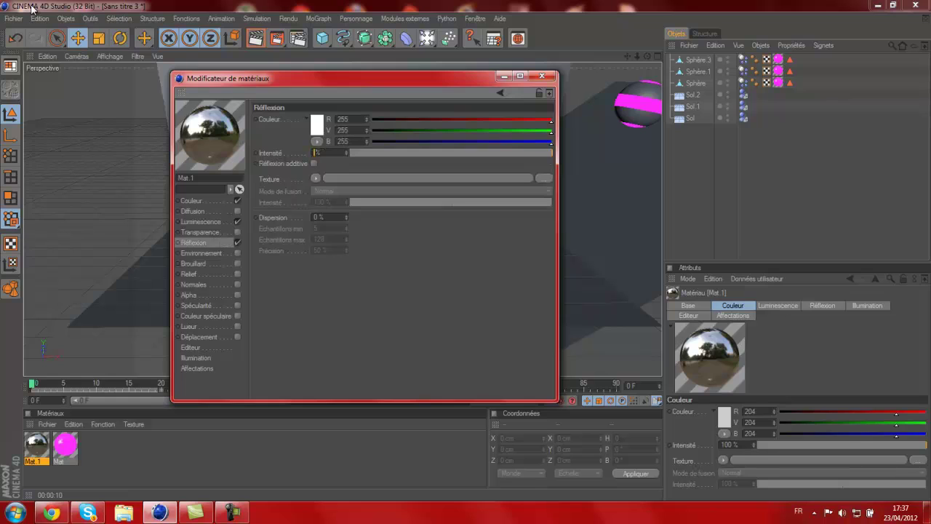
key(Return)
click(199, 221)
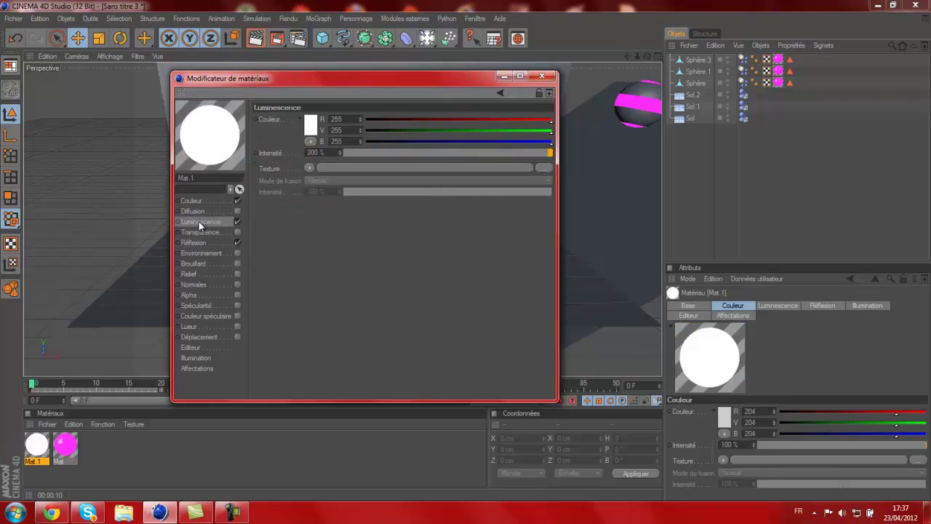
- Make Mat.1 glow red, with colour RGB 255, 2, 2 and luminescence RGB 255, 0, 0
click(214, 201)
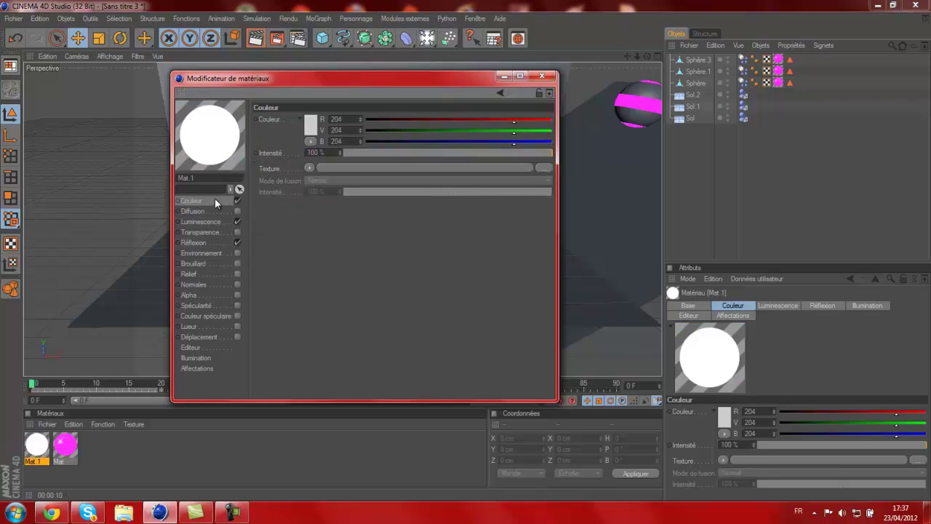
click(311, 124)
drag(308, 110, 318, 85)
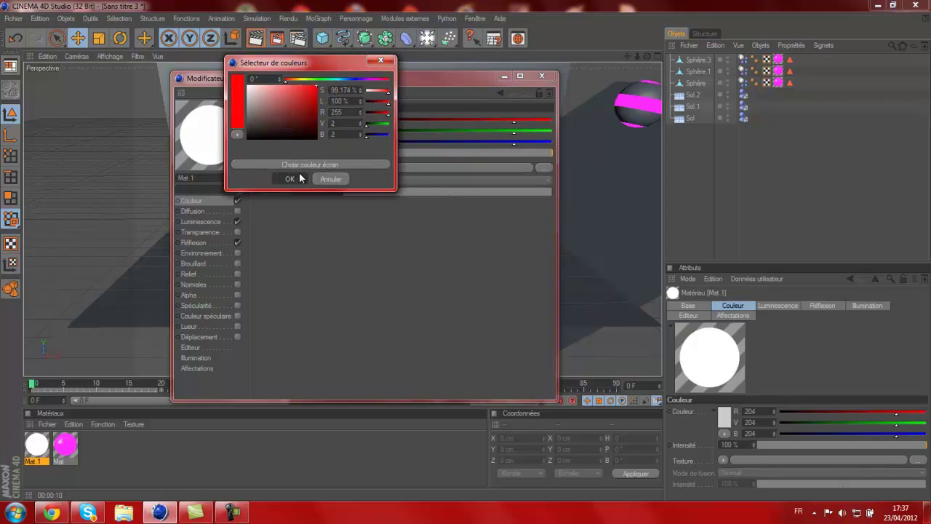
click(289, 178)
click(202, 222)
click(310, 124)
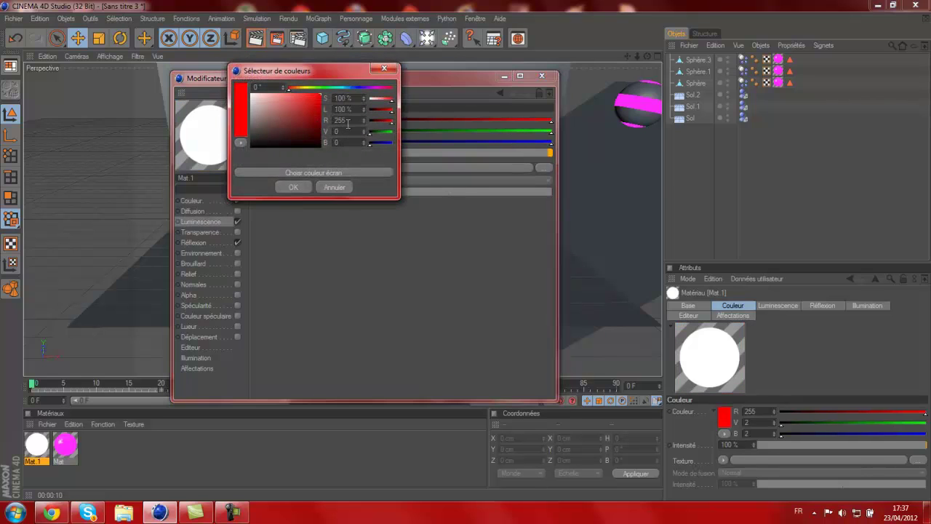
click(306, 188)
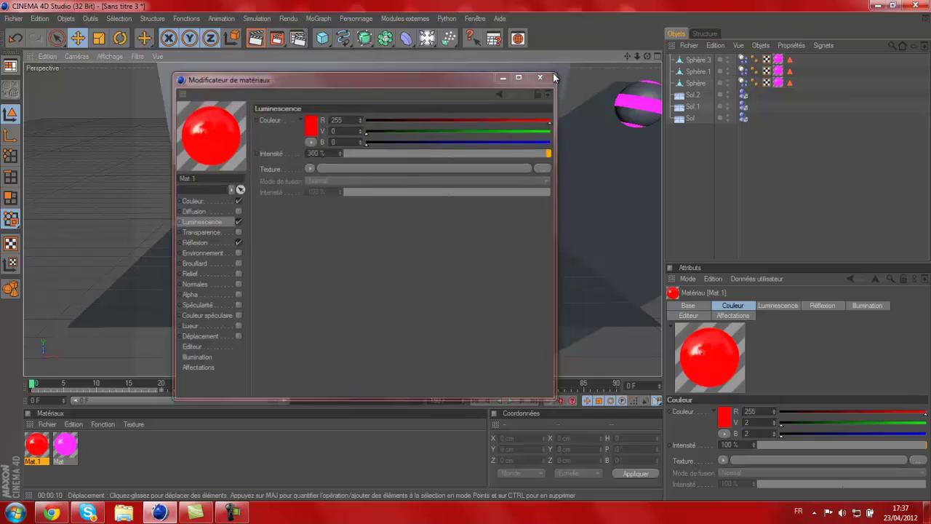
click(542, 76)
- Duplicate Sphère and move the copy high above the back wall, to about X 328, Y 1282, Z -127 cm
scroll(559, 252, down, 5)
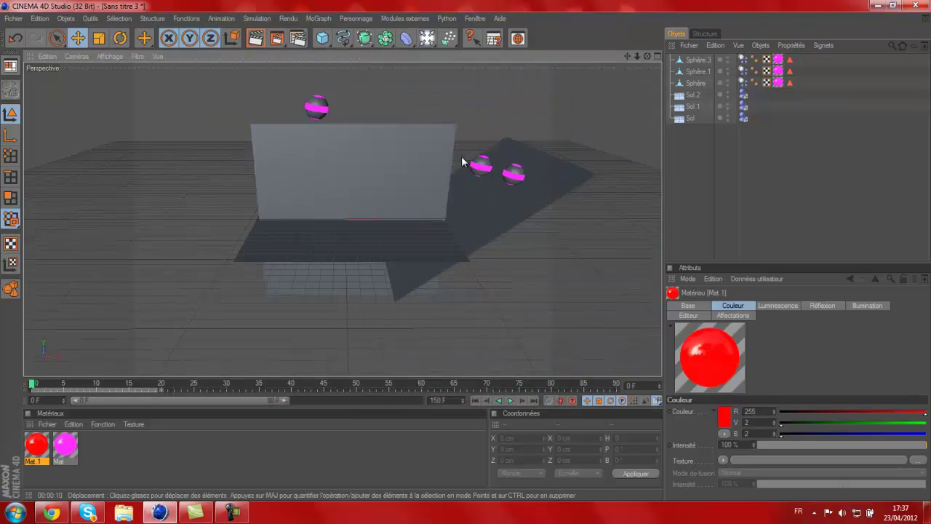
scroll(461, 160, up, 3)
click(706, 83)
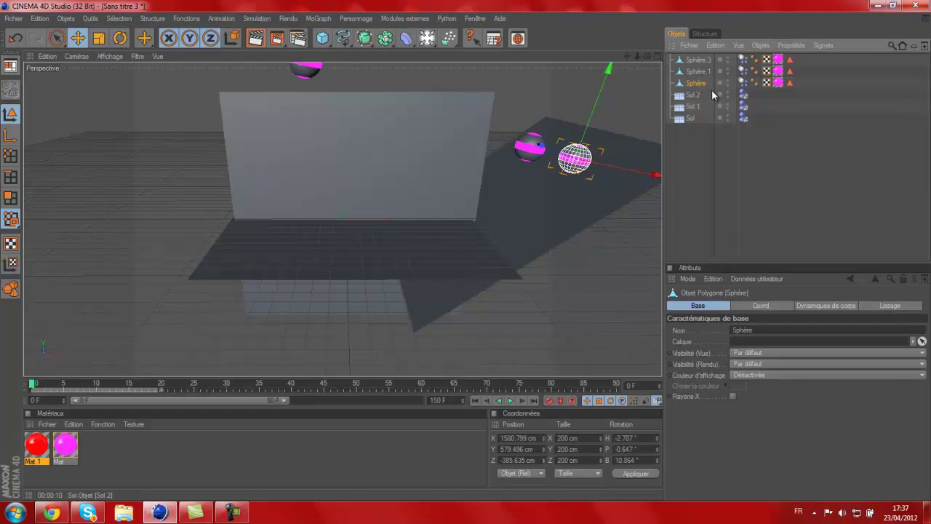
key(ctrl+b)
click(915, 8)
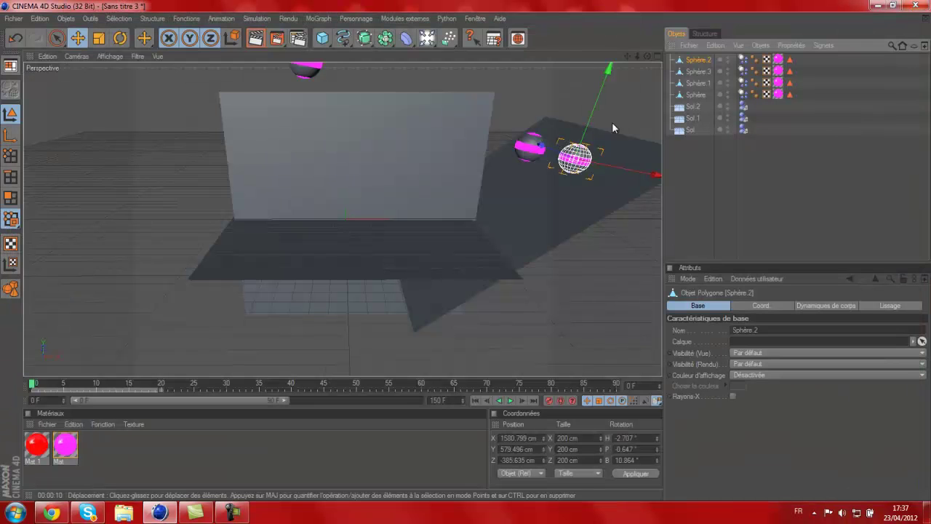
drag(551, 167, 487, 284)
drag(40, 445, 419, 342)
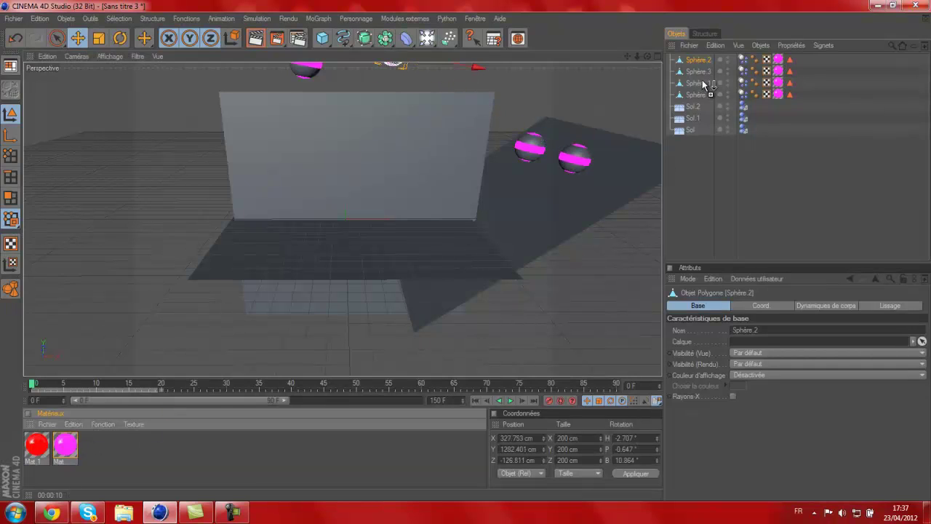
drag(702, 79, 701, 71)
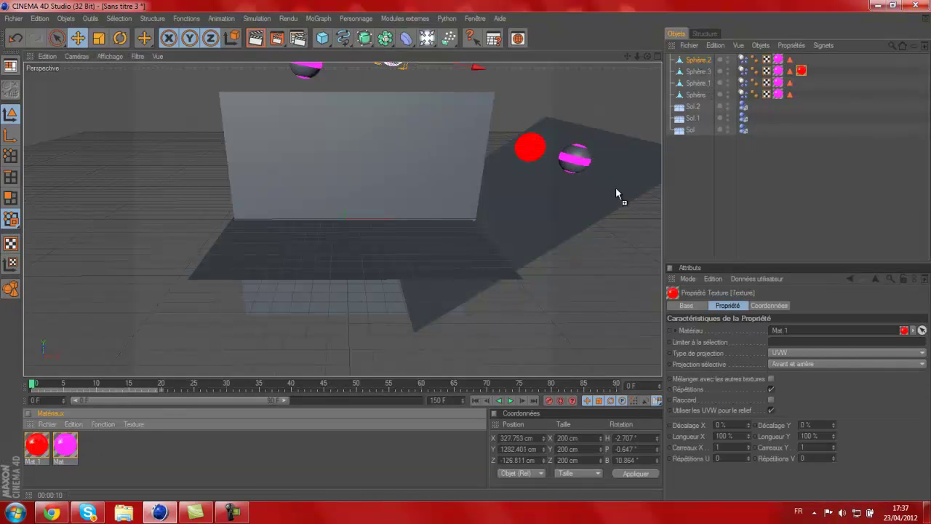
click(802, 71)
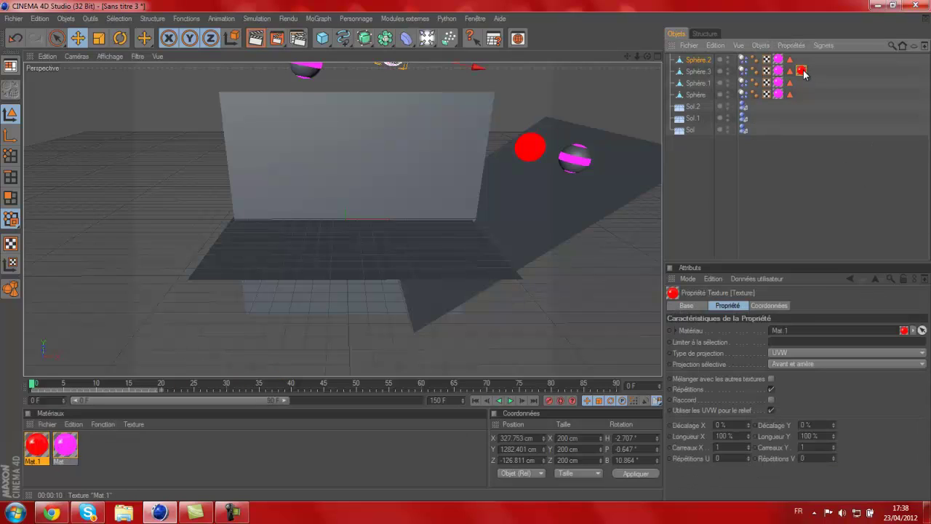
key(Delete)
- Replace the pink band material on Sphère.1 and Sphère with the red Mat.1
drag(542, 235, 779, 83)
drag(60, 436, 783, 94)
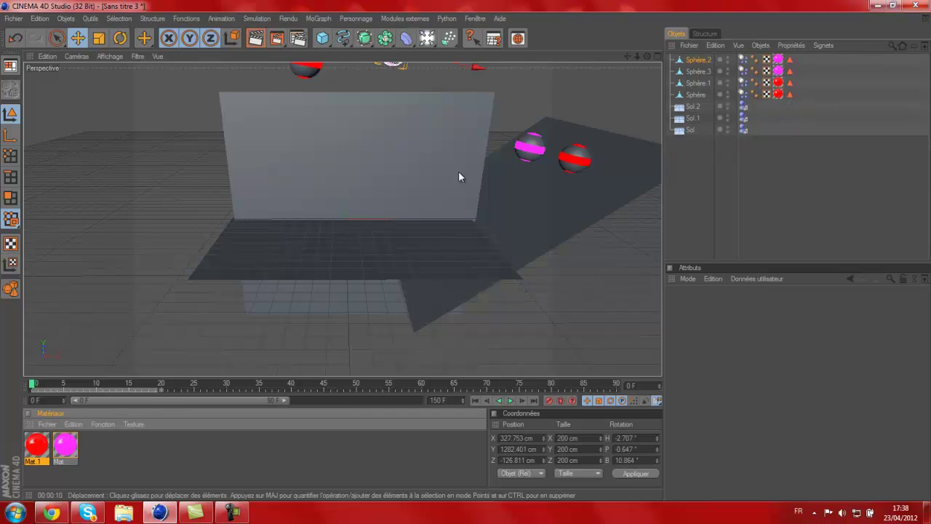
scroll(444, 186, up, 5)
scroll(346, 233, down, 6)
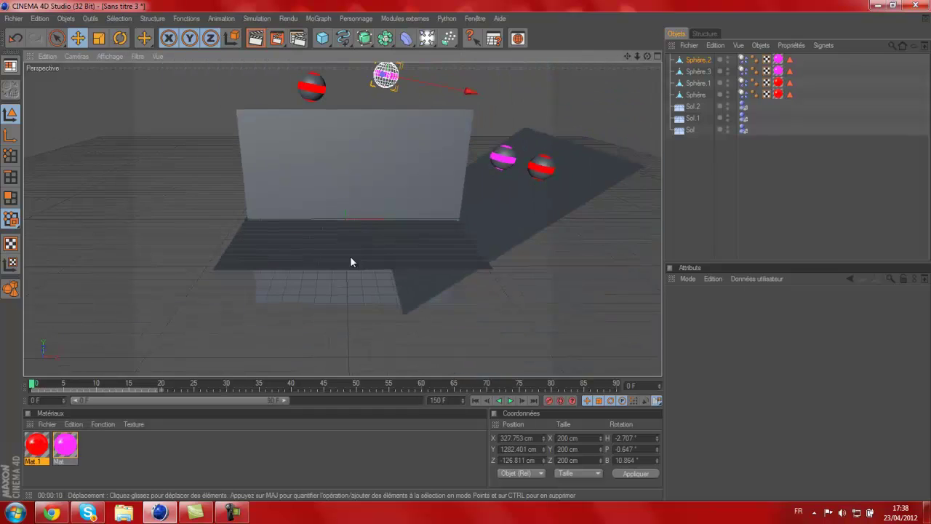
scroll(350, 255, up, 5)
- Create the new material Mat.2 and enable its Reflection channel at 10 % intensity
double_click(175, 465)
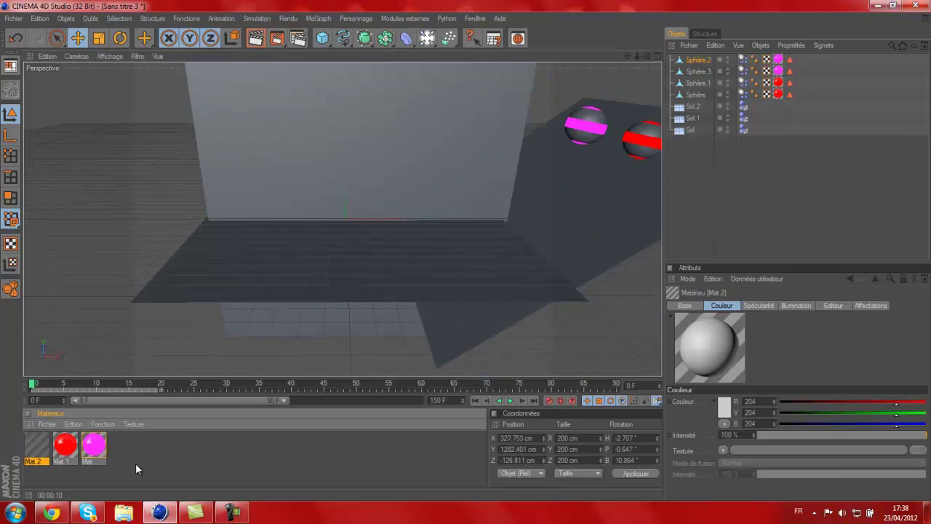
double_click(36, 442)
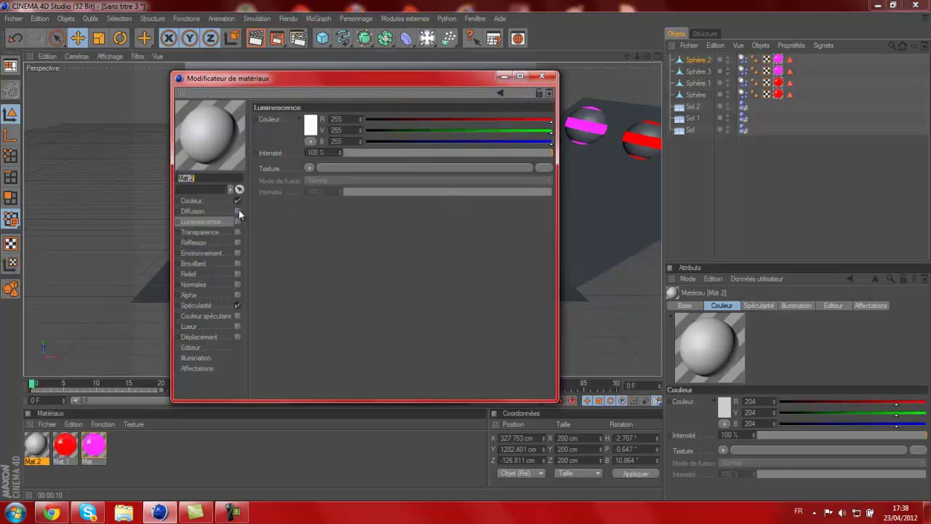
click(208, 201)
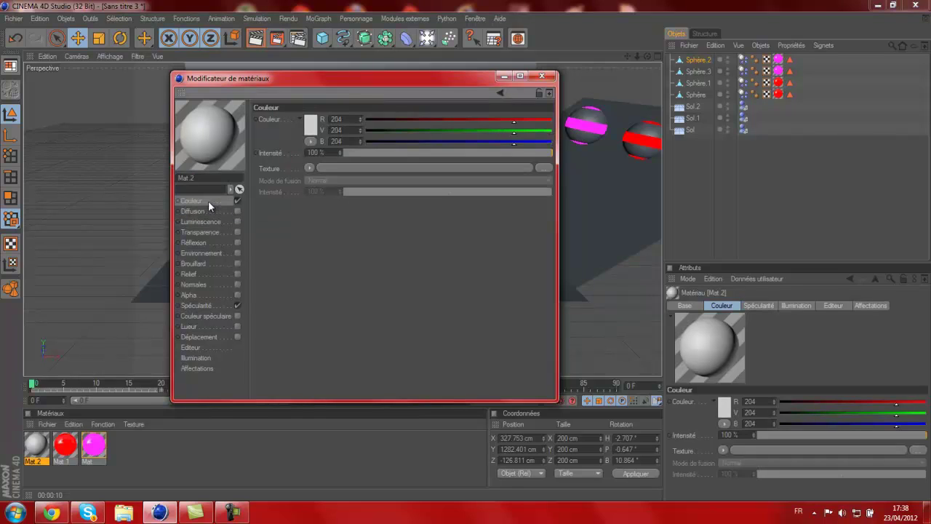
click(238, 242)
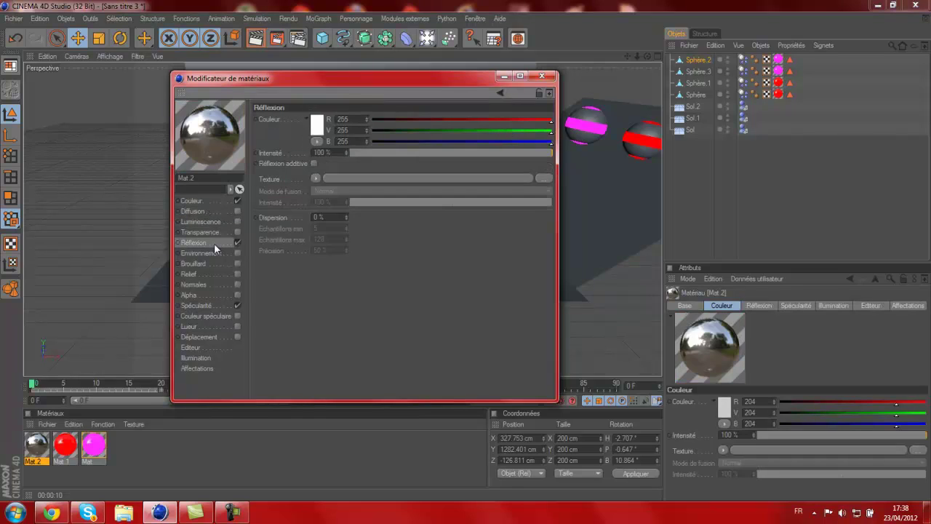
text(10)
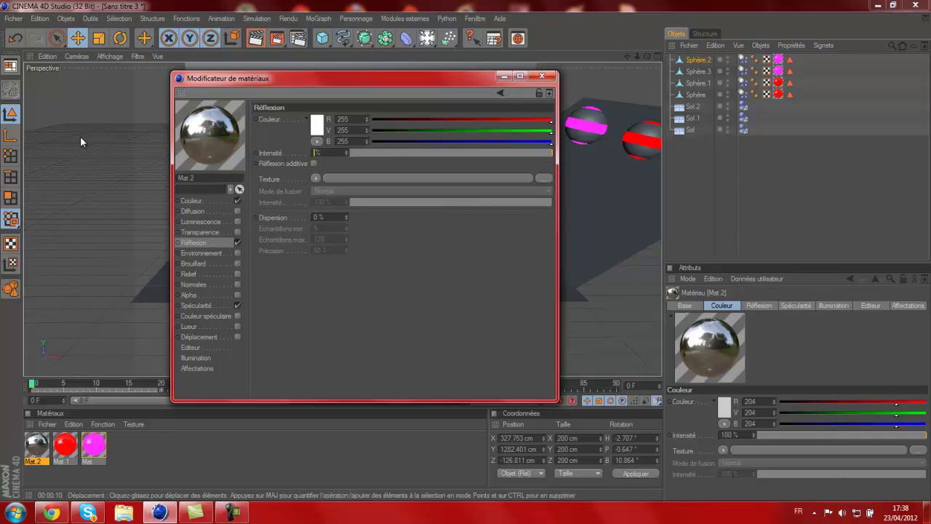
key(Return)
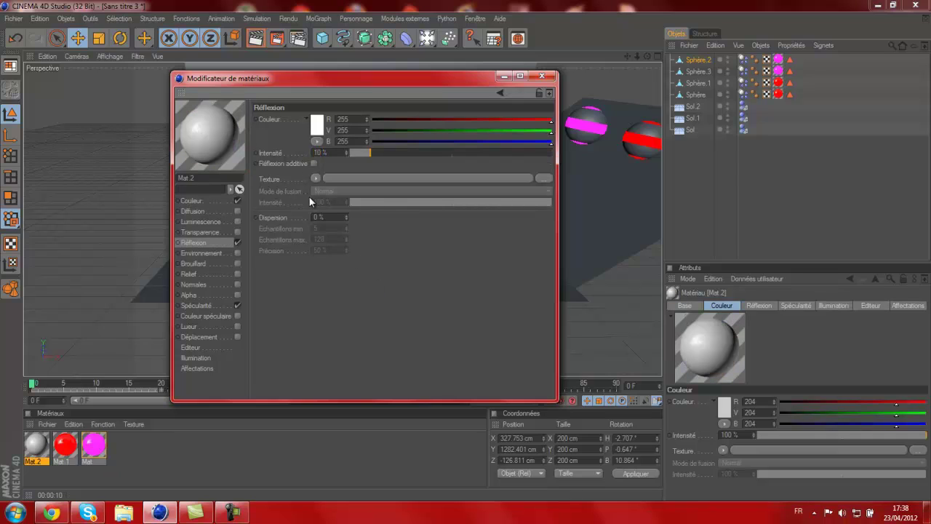
- Set Mat.2's colour to dark grey, RGB 106, 106, 106, and apply it to the floor object Sol
click(211, 200)
click(313, 125)
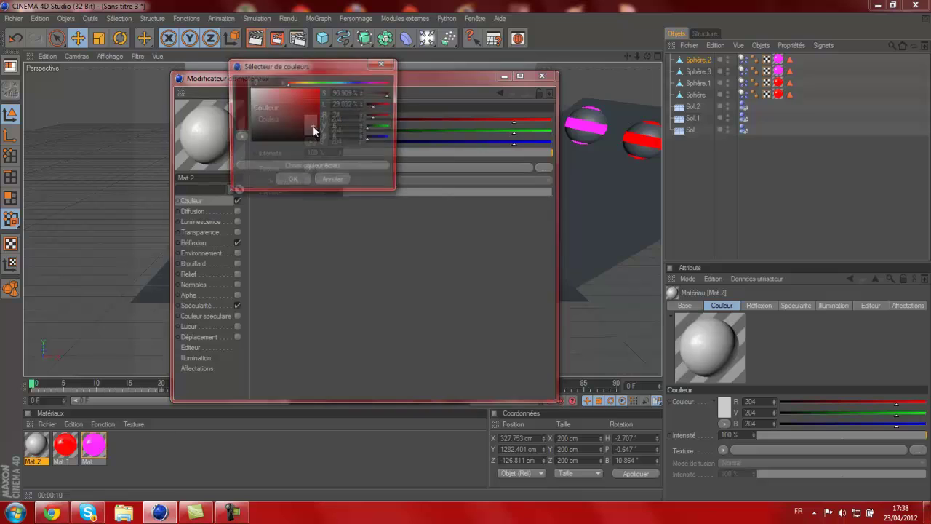
click(307, 184)
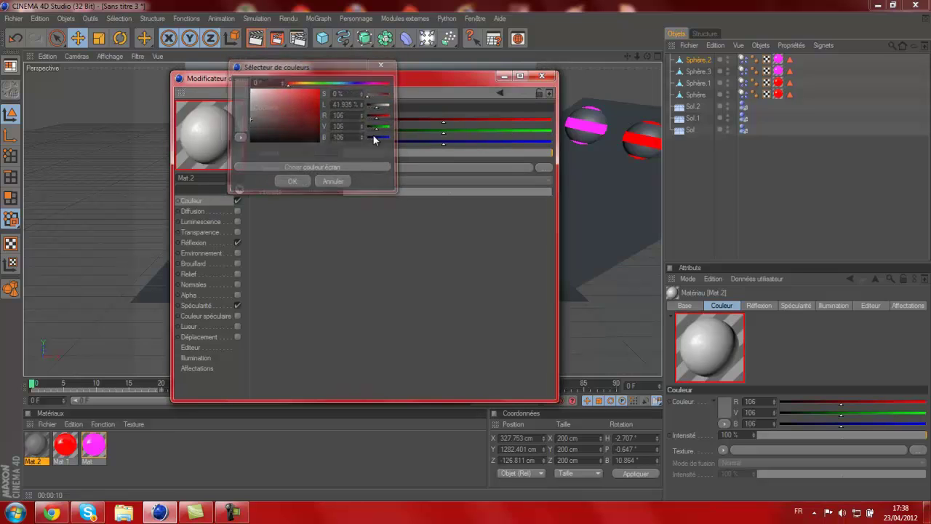
click(542, 76)
drag(35, 454, 691, 130)
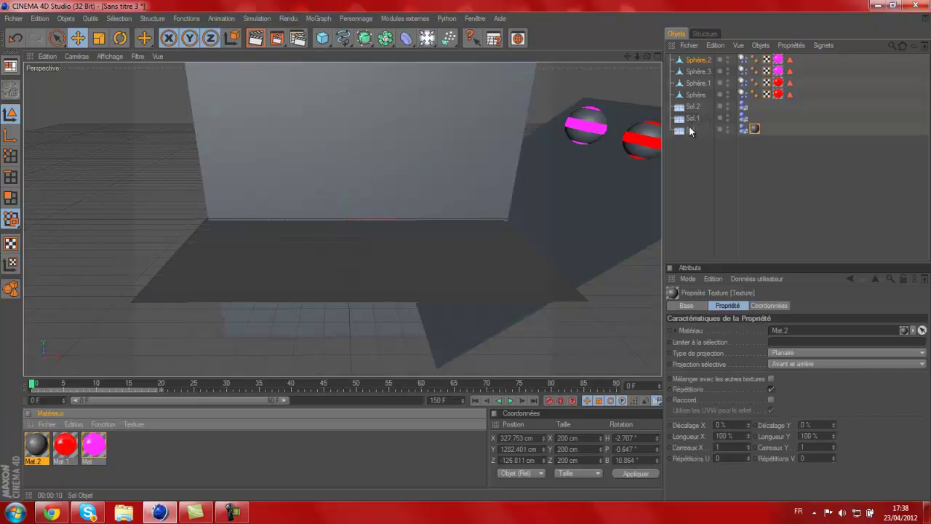
- Create the new material Mat.3 with Reflection enabled at 20 % intensity and Specular turned off
double_click(275, 459)
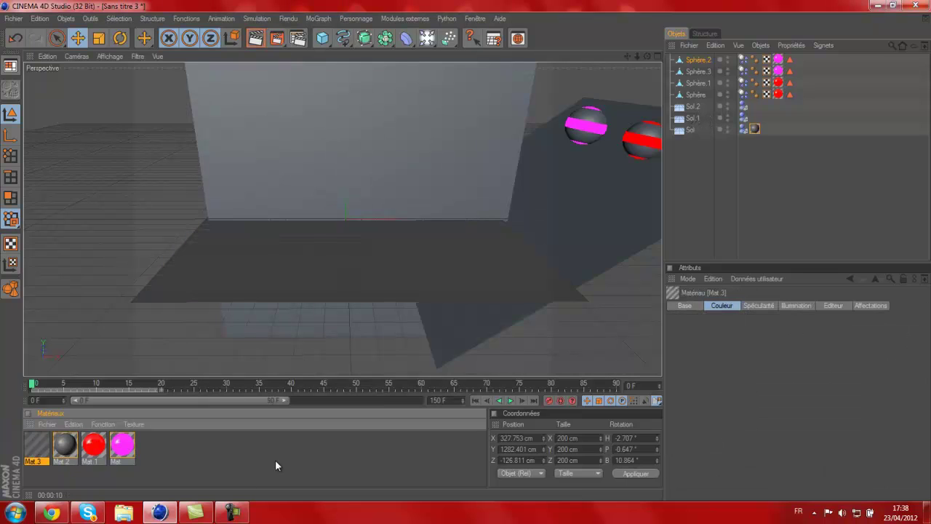
double_click(38, 446)
click(228, 232)
click(237, 242)
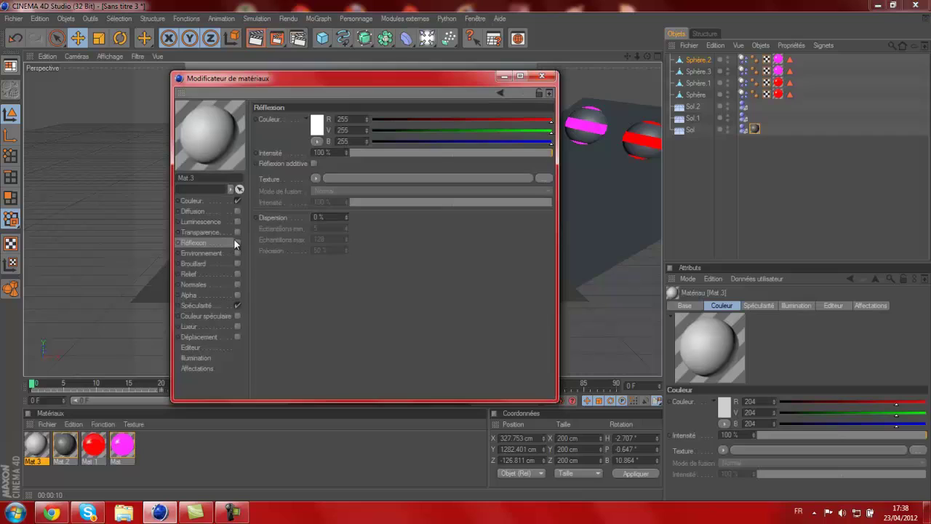
click(321, 153)
text(20)
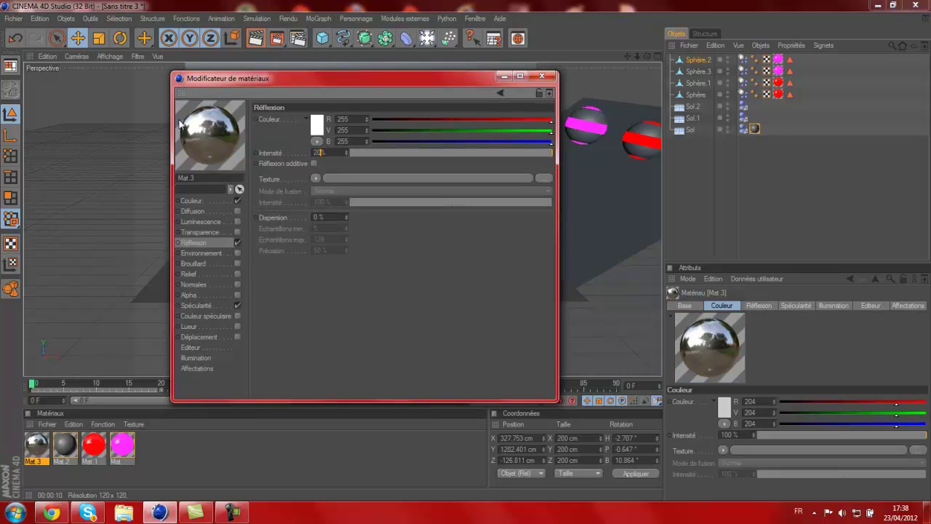
key(Return)
click(236, 306)
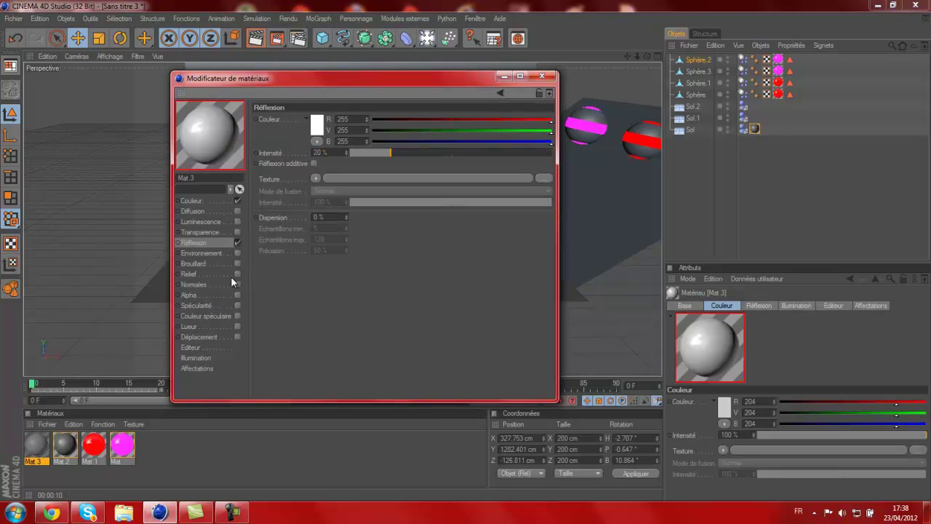
- Set Mat.3's colour to grey, RGB 159, 159, 159, and apply it to the back wall object Sol.1
click(224, 200)
click(307, 119)
drag(285, 91, 235, 104)
click(284, 175)
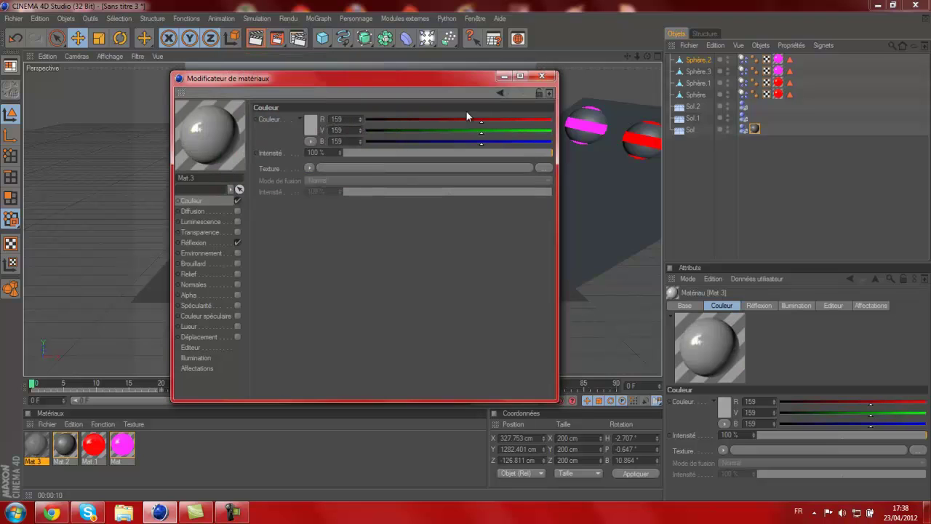
click(541, 76)
drag(48, 440, 611, 274)
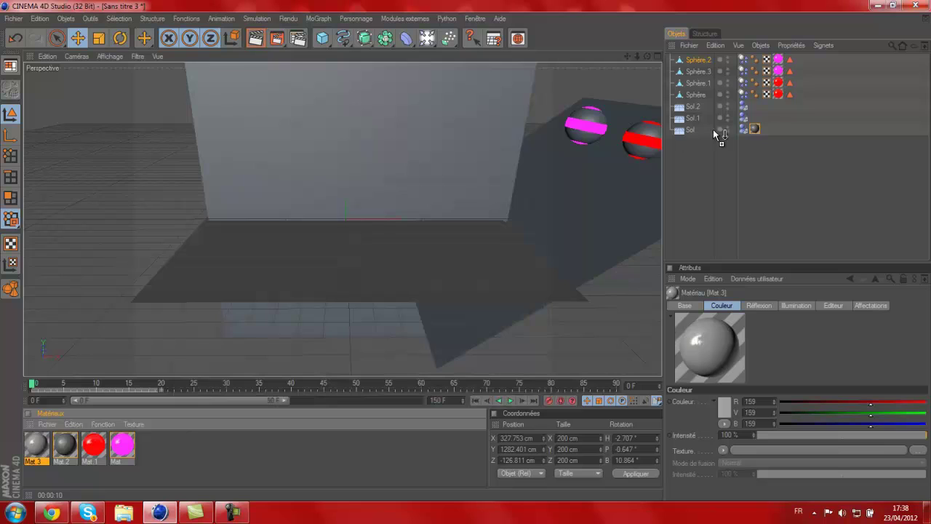
drag(713, 128, 692, 119)
- Frame the floor and back wall closely and play the animation to check the falling spheres
scroll(375, 282, up, 3)
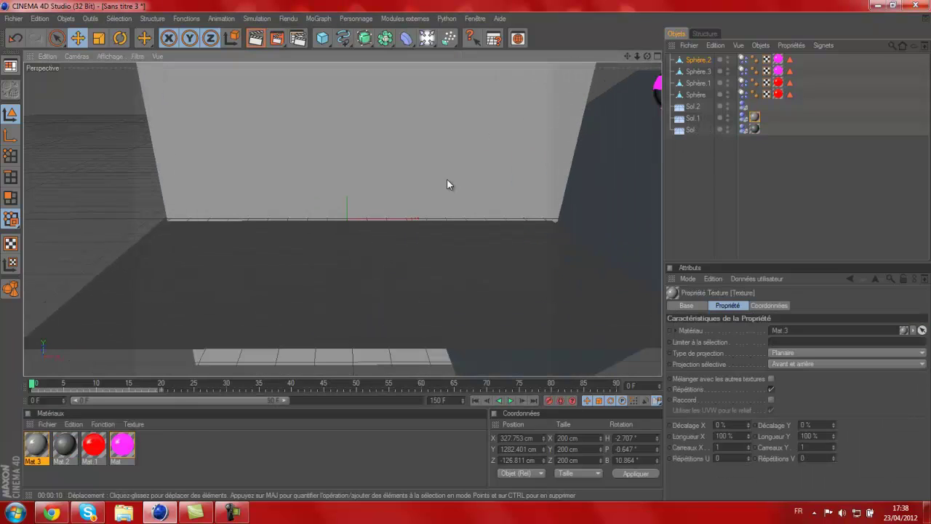
scroll(447, 184, up, 2)
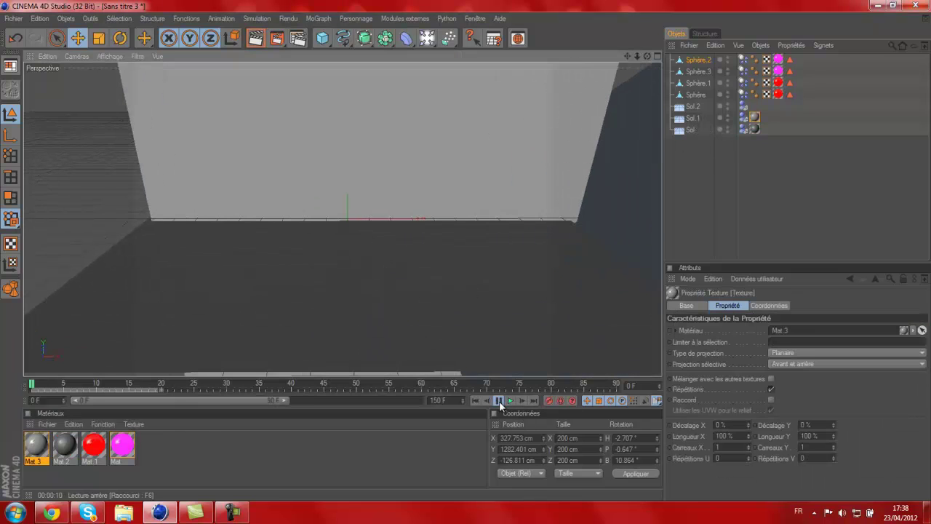
click(499, 401)
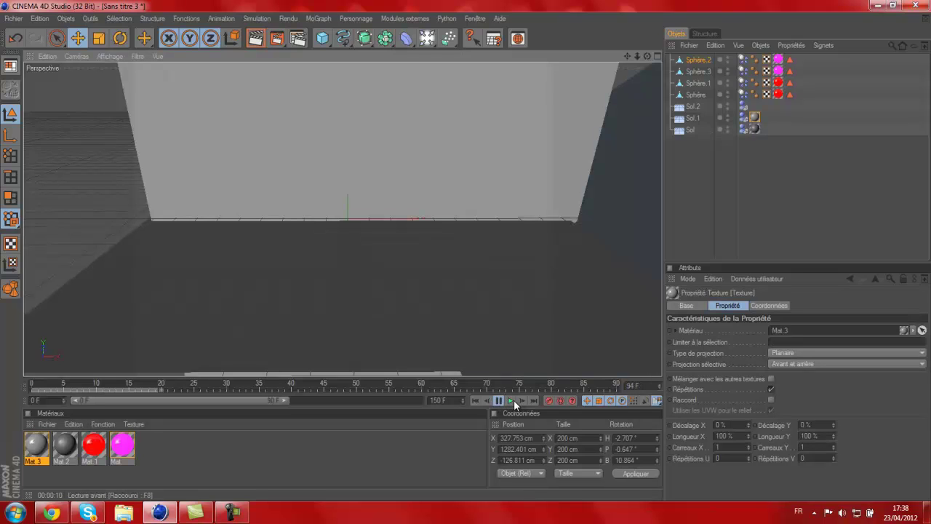